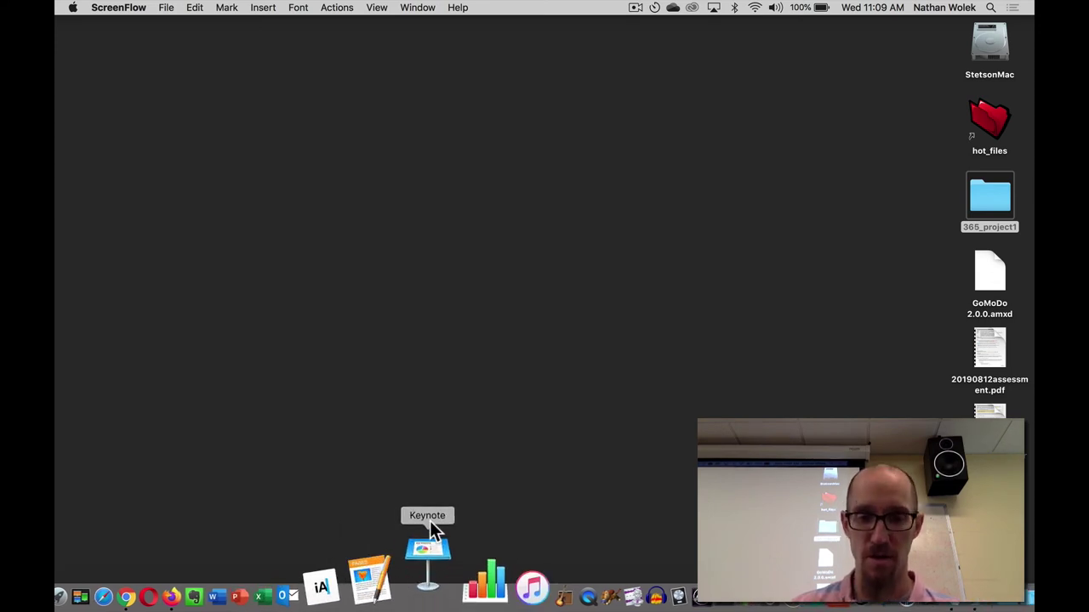
Launch Keynote and create a new presentation with the Black theme in the Wide slide size
click(427, 568)
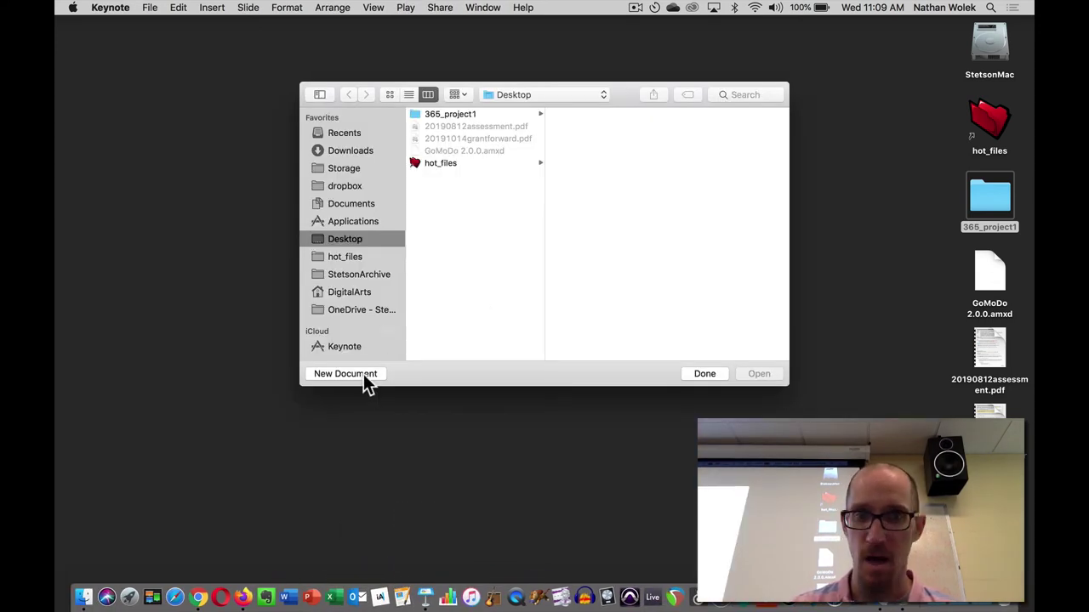
click(363, 373)
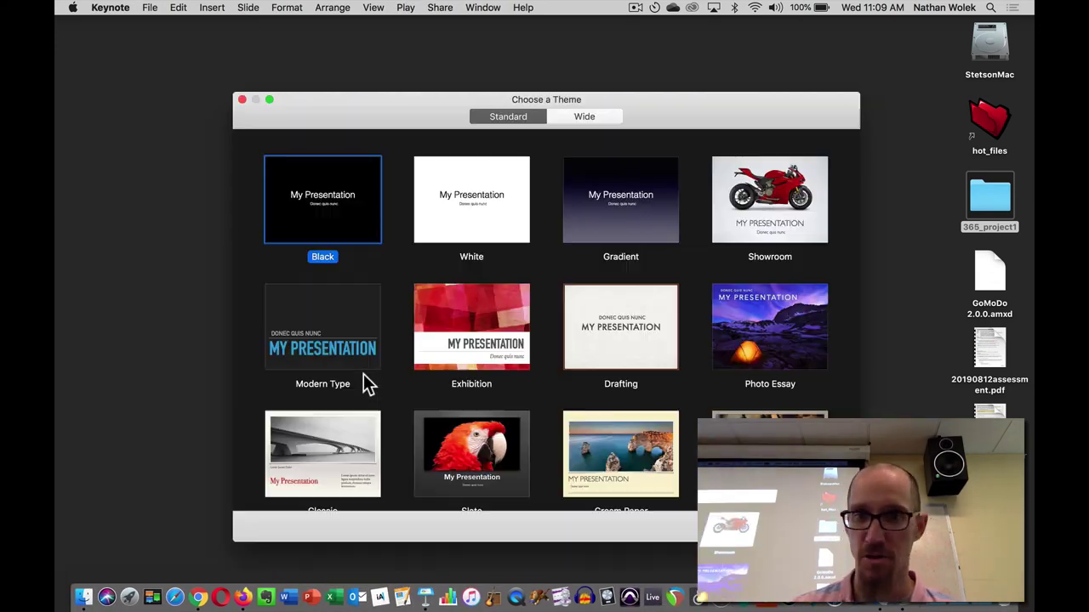
click(608, 116)
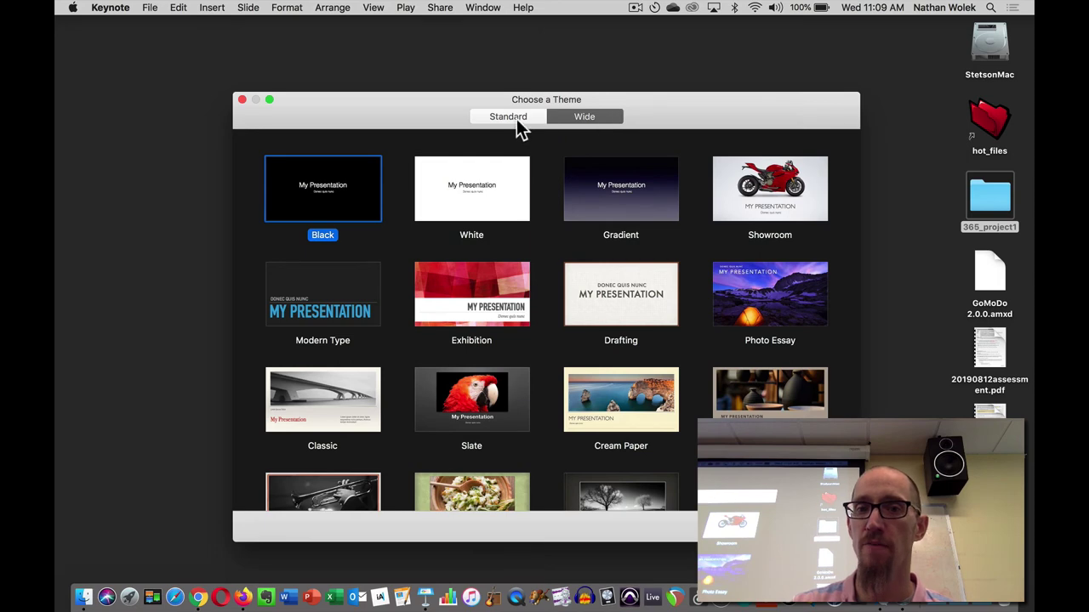
click(515, 118)
click(615, 119)
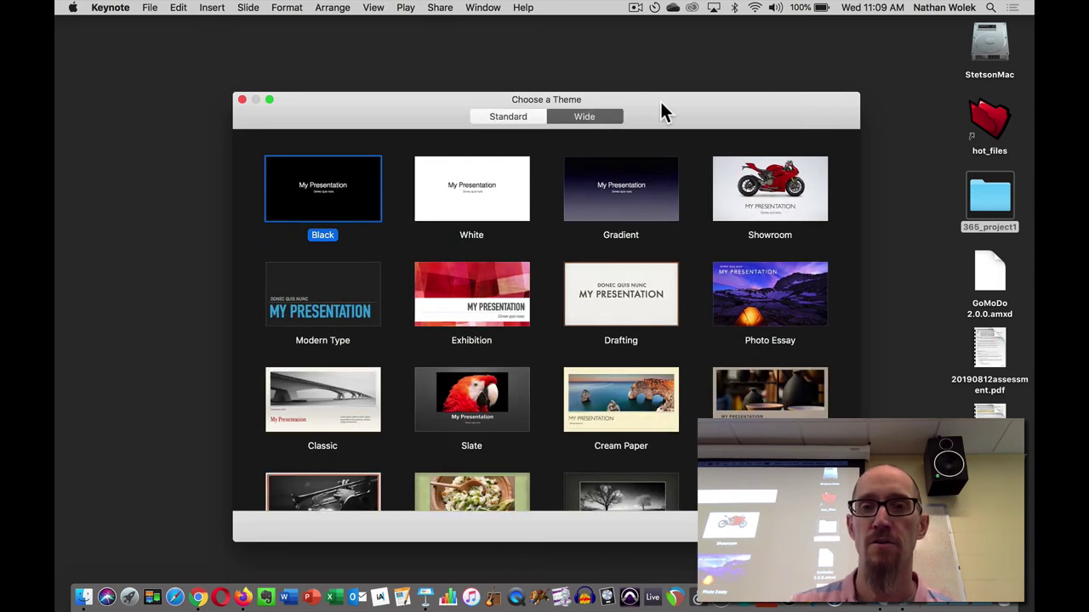
drag(661, 104, 636, 60)
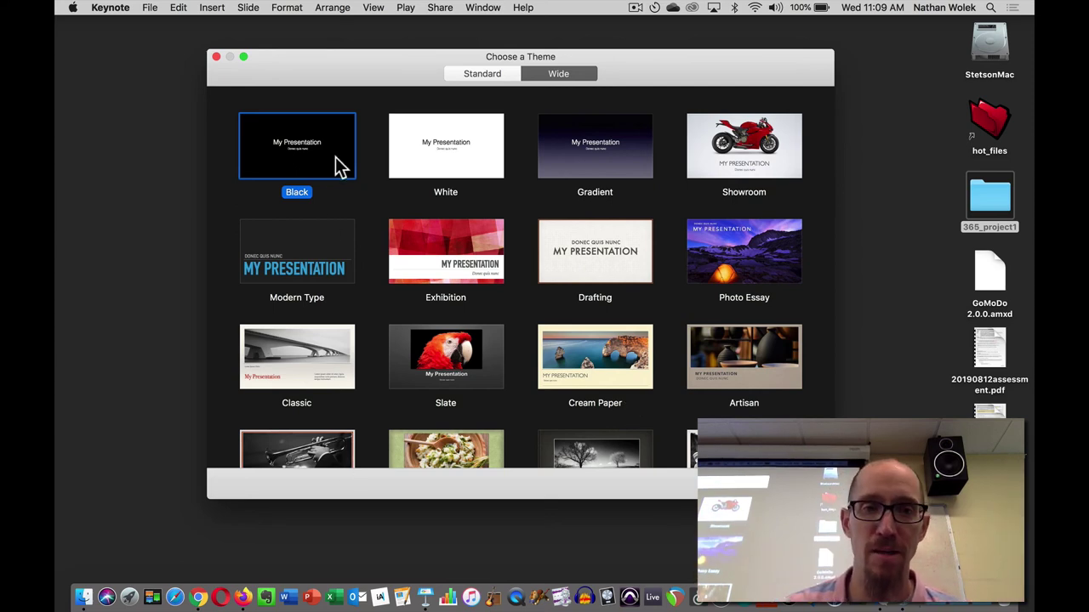
key(Return)
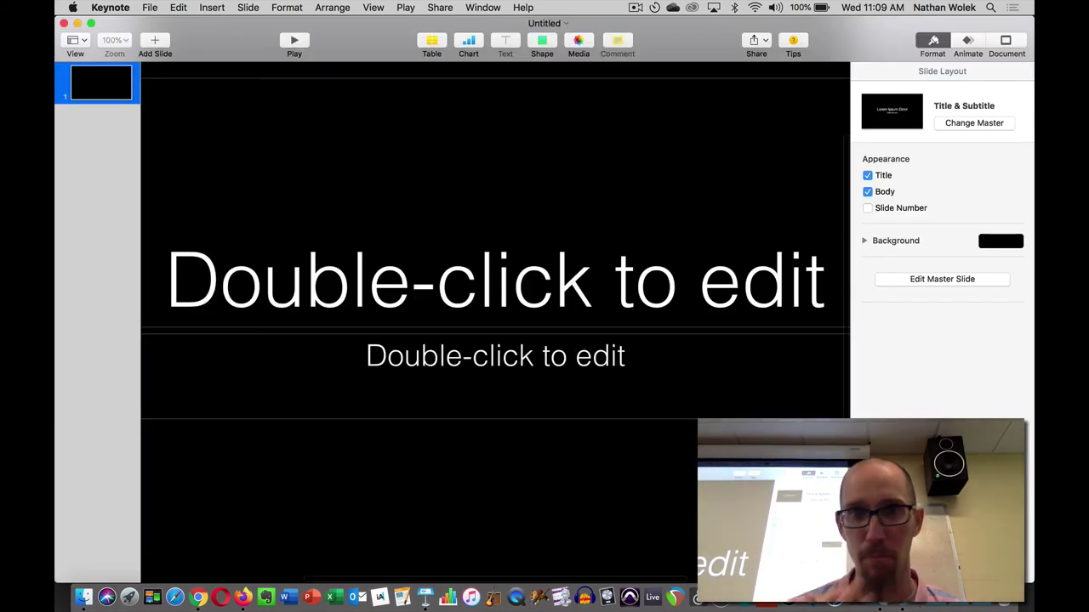
Enter "GoMoDo device" as the title of the opening slide
double_click(474, 267)
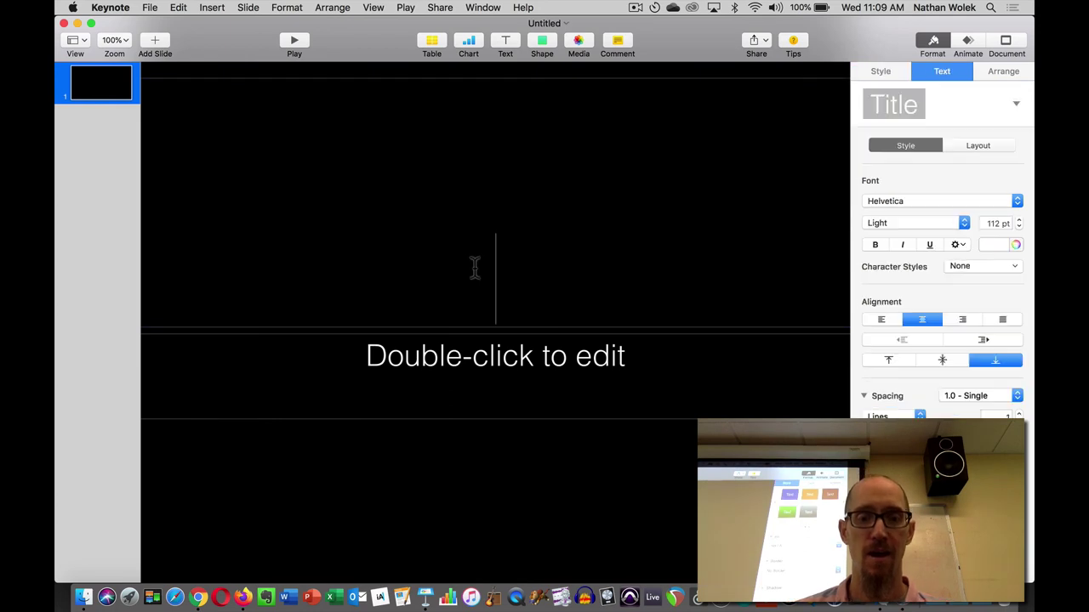
text(GO)
key(BackSpace)
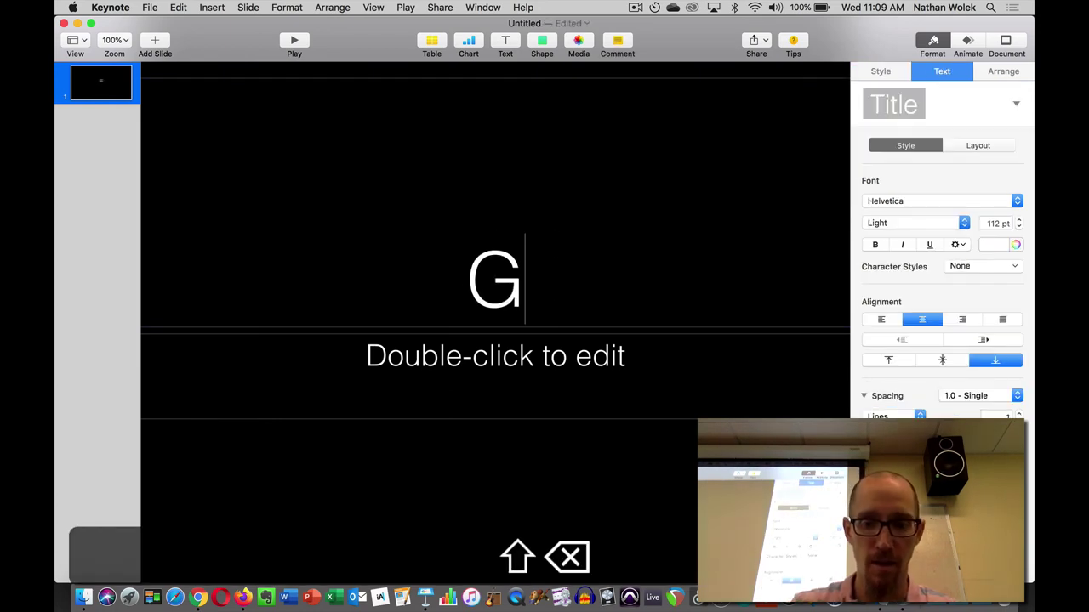
text(om)
key(BackSpace)
text(M)
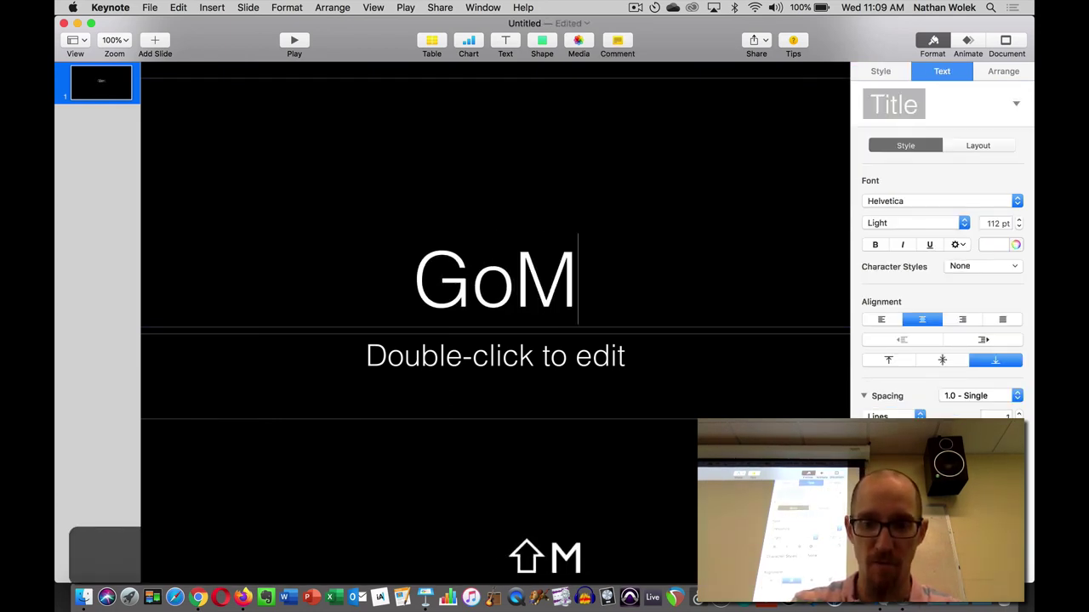
text(oDo )
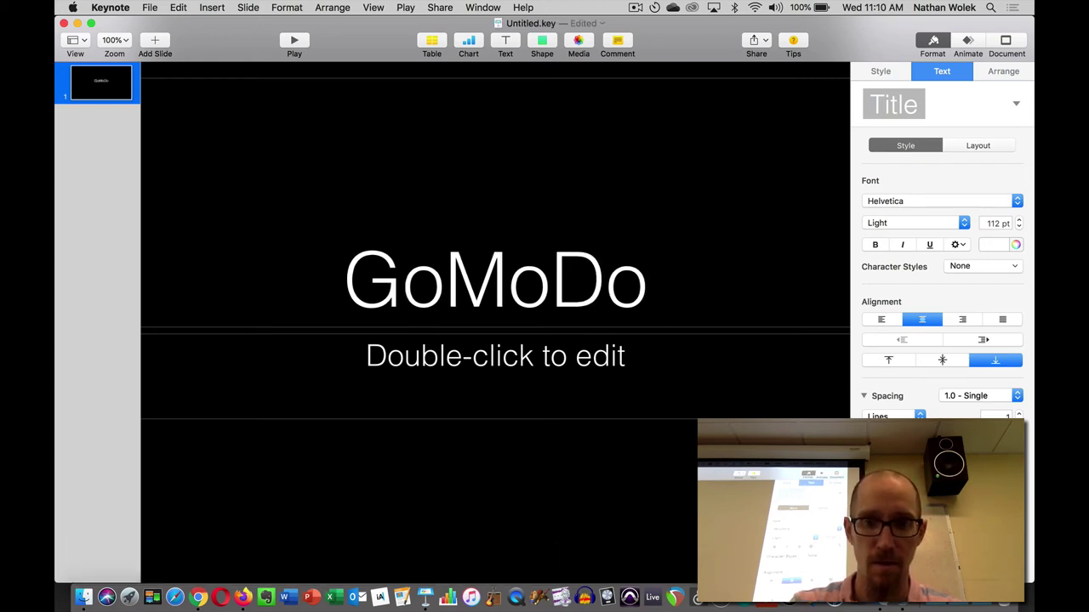
text(dev)
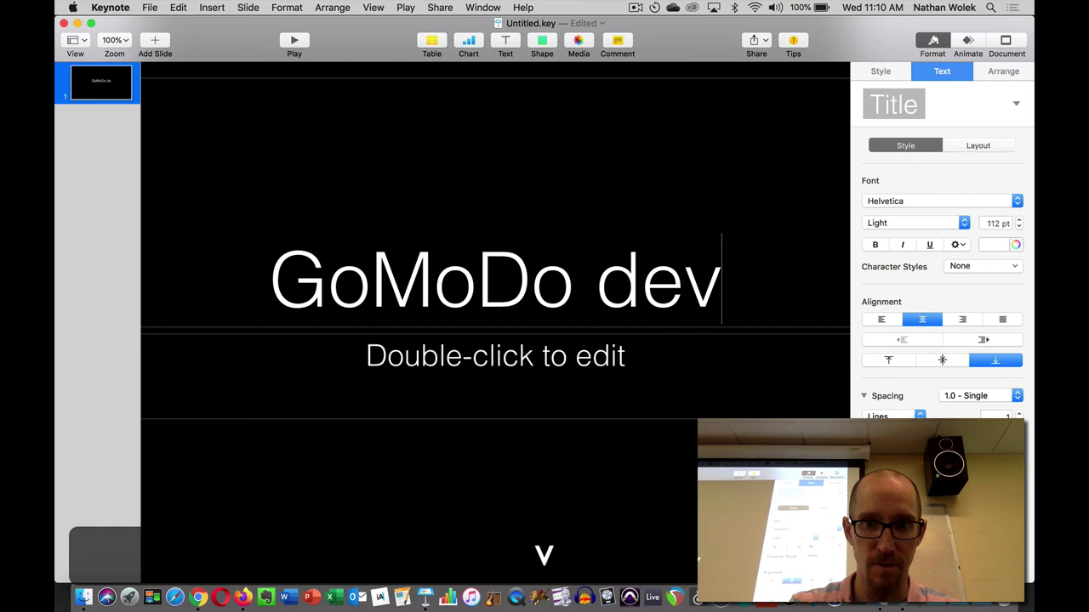
key(BackSpace)
text(vice)
Enter the presenter's full name as the slide's subtitle and fit the slide in the window
double_click(458, 354)
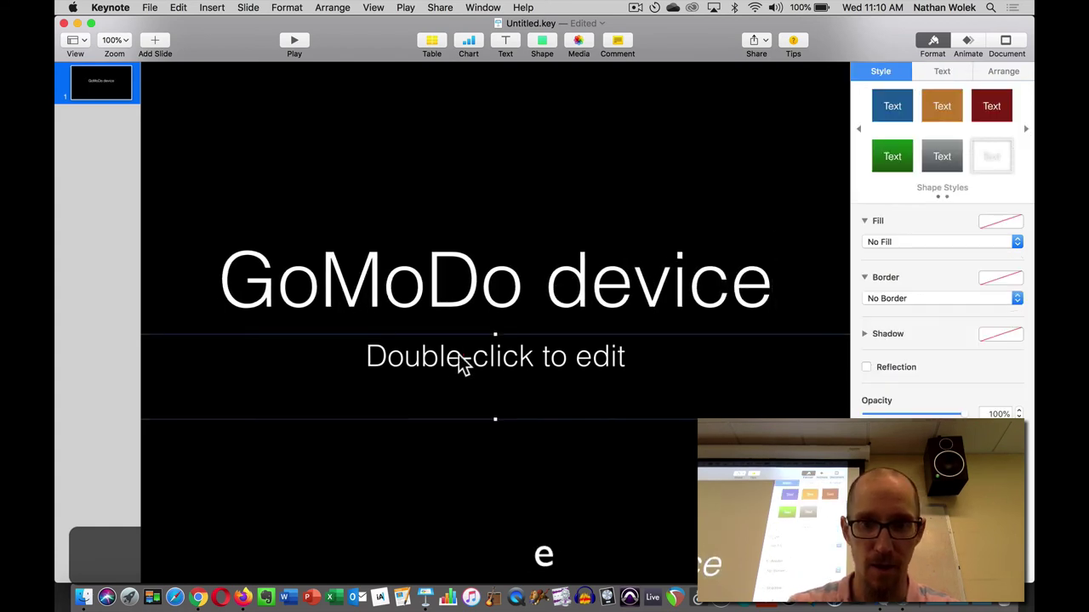
text(Nathan Wolek)
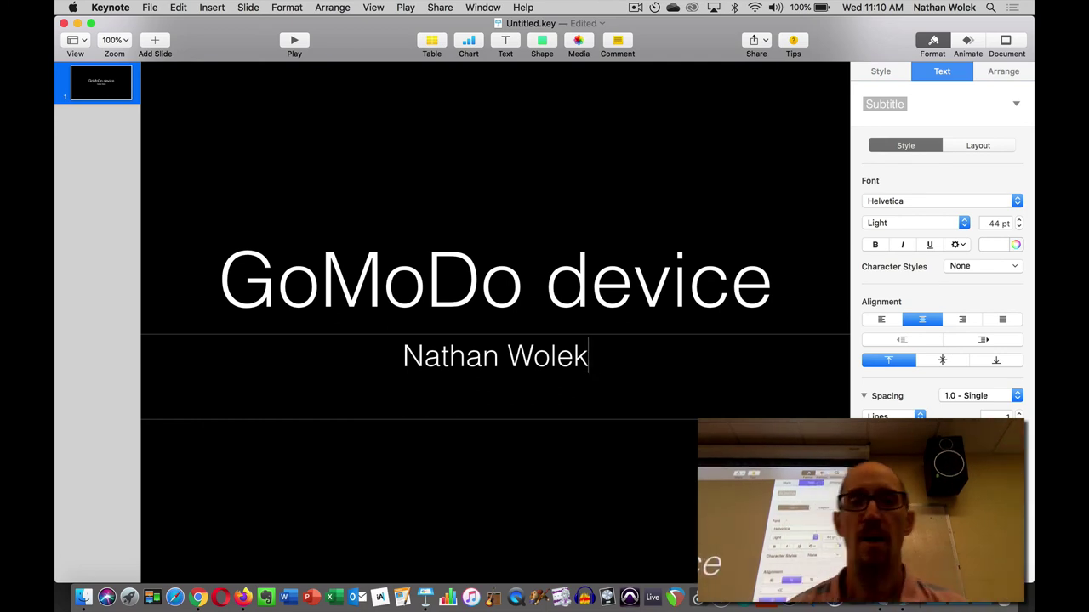
key(super+shift+comma)
key(super+shift+0)
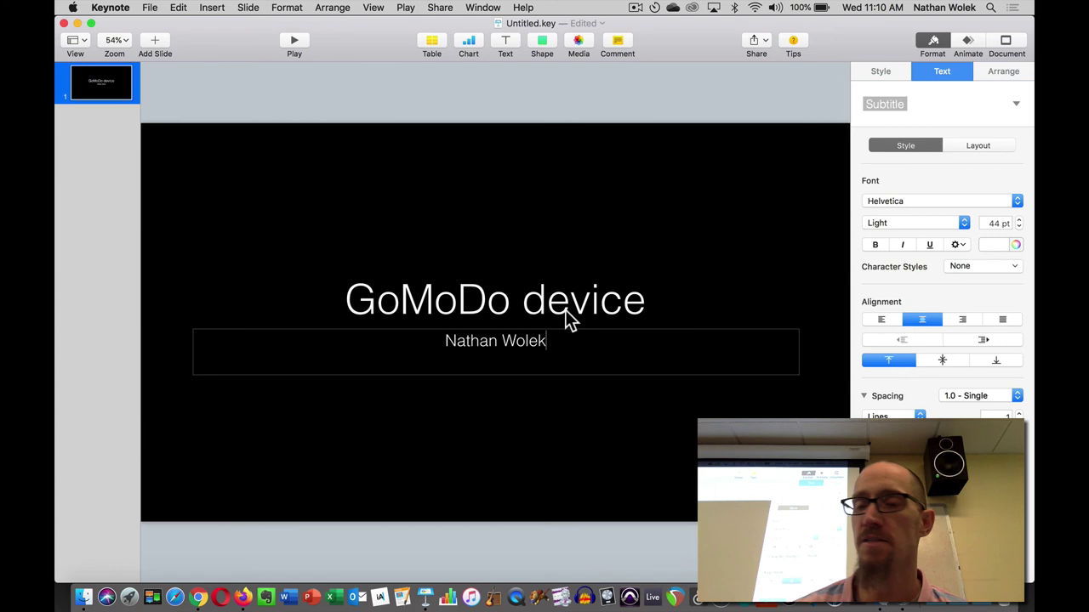
click(710, 289)
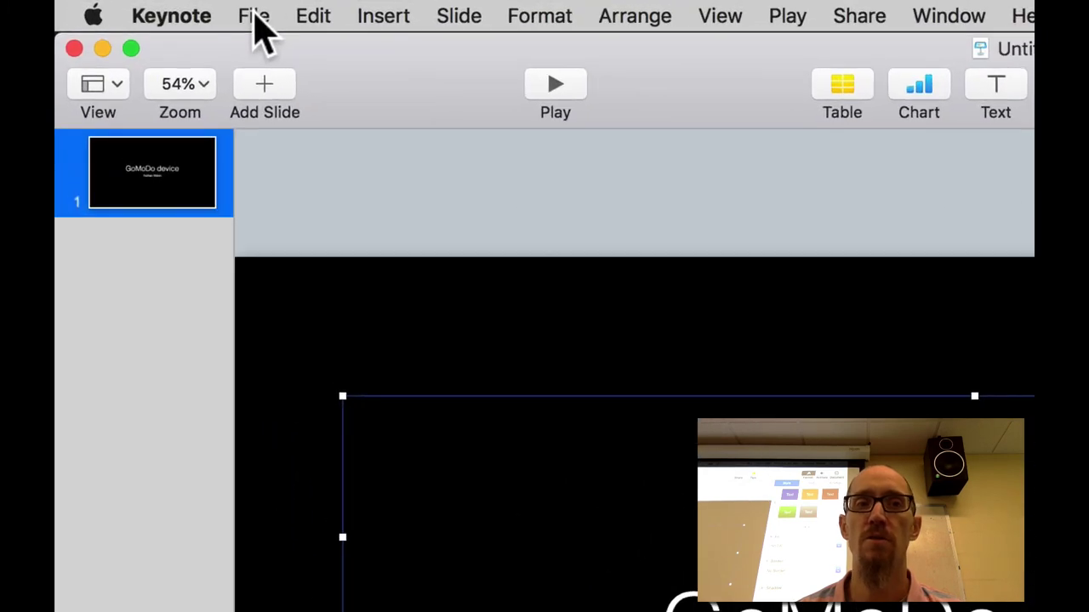
Set up a QuickTime export of the presentation with self-playing playback and 5 seconds per slide
click(150, 8)
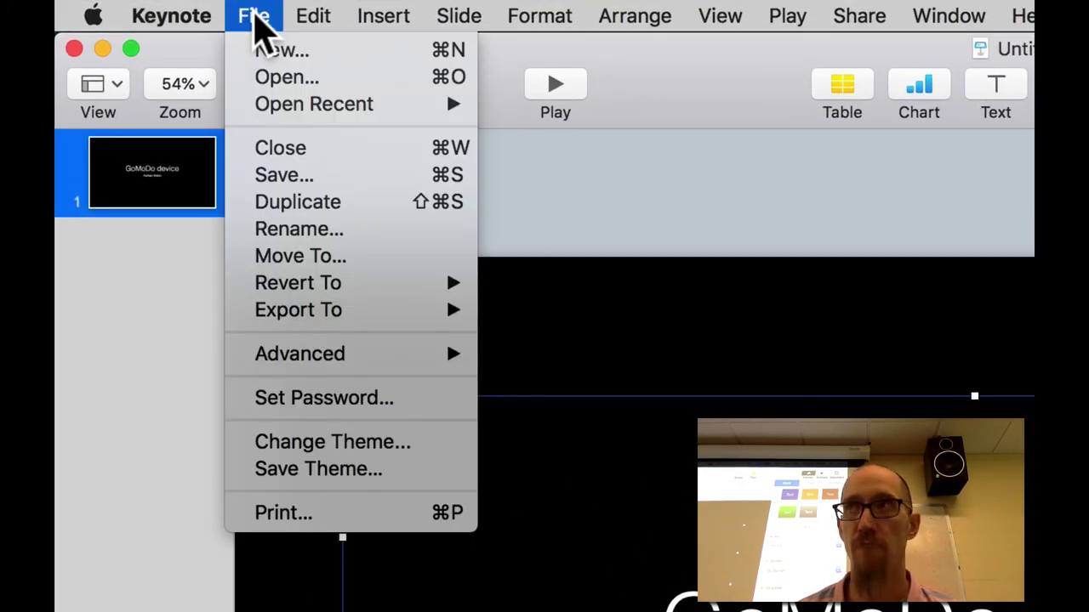
mouse_move(333, 313)
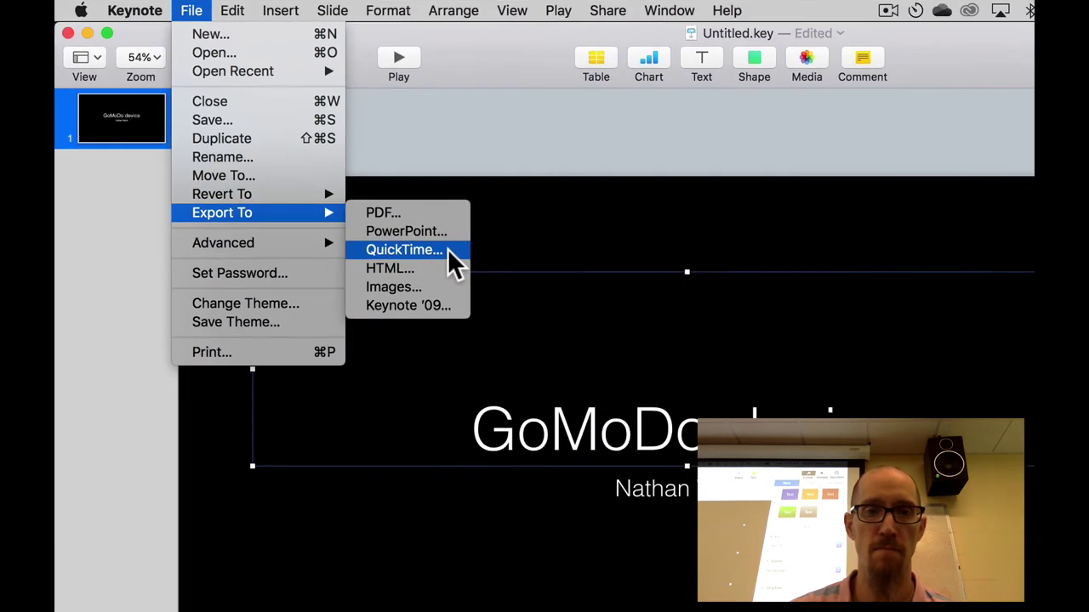
click(620, 365)
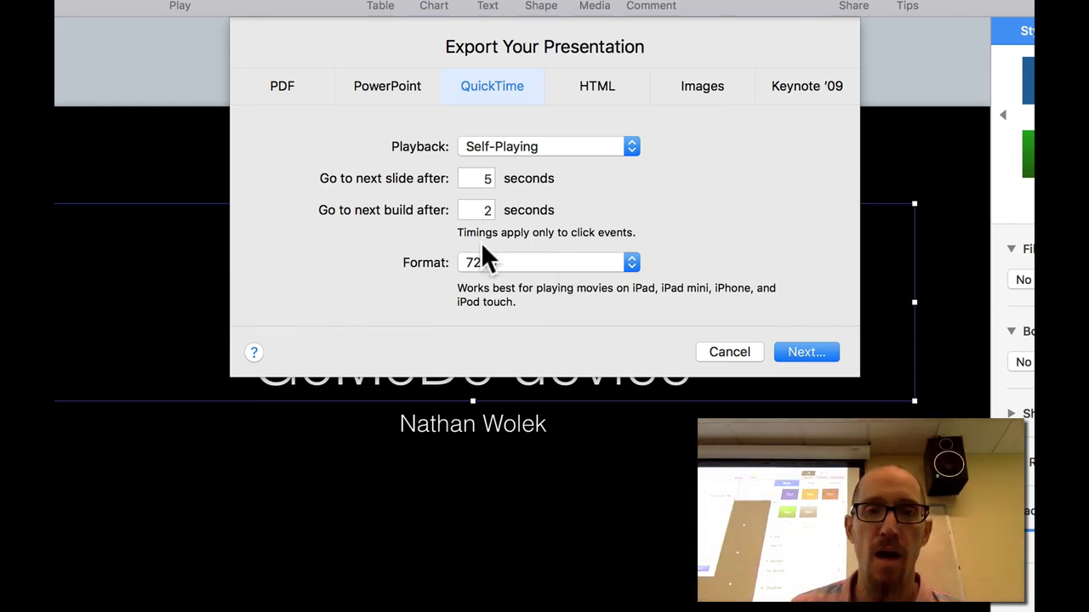
double_click(485, 179)
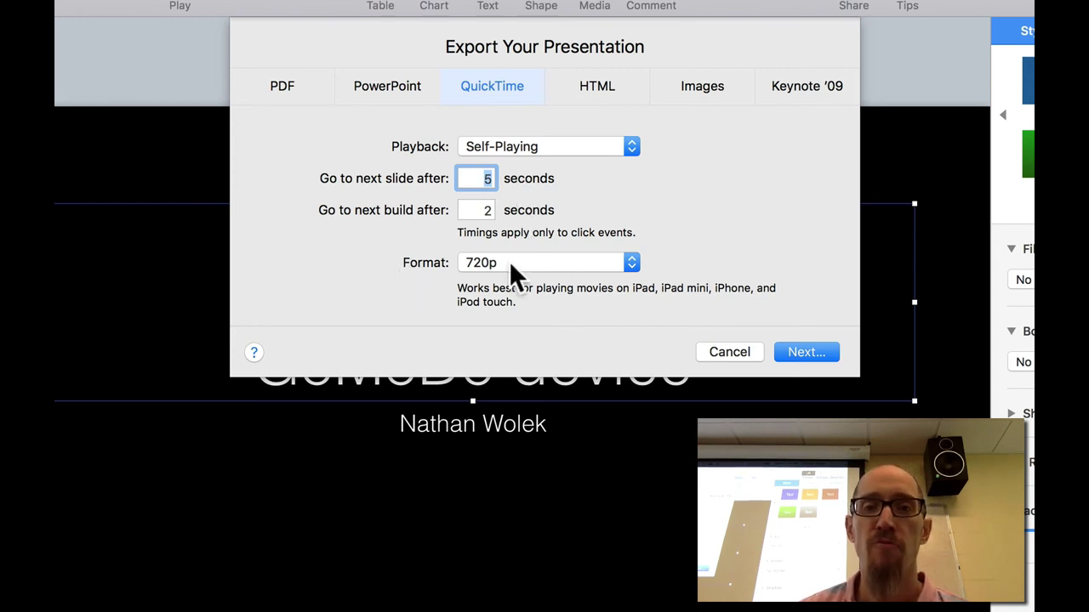
click(538, 259)
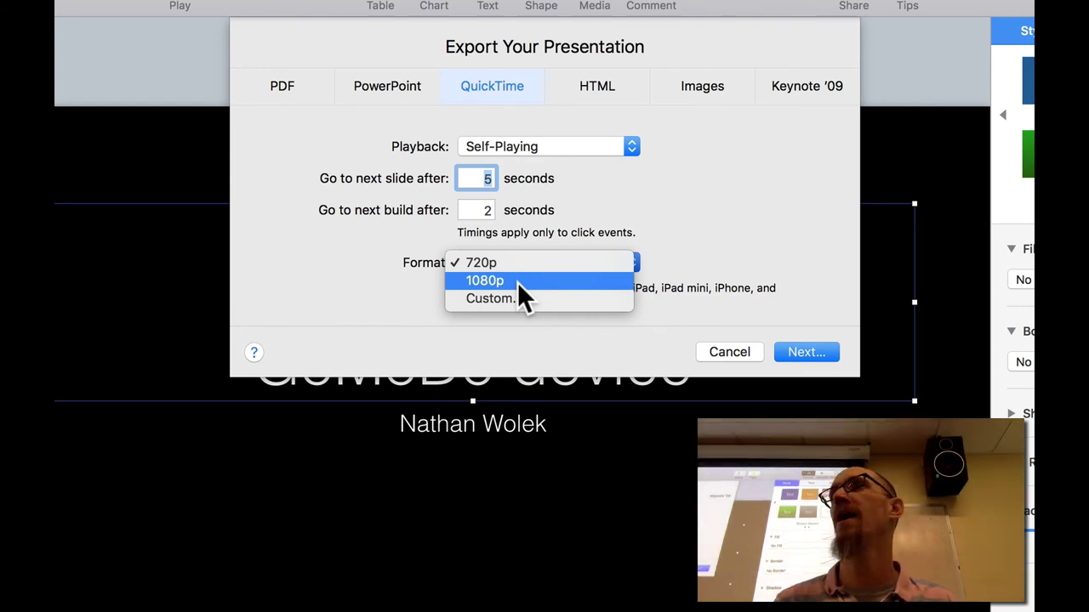
click(517, 282)
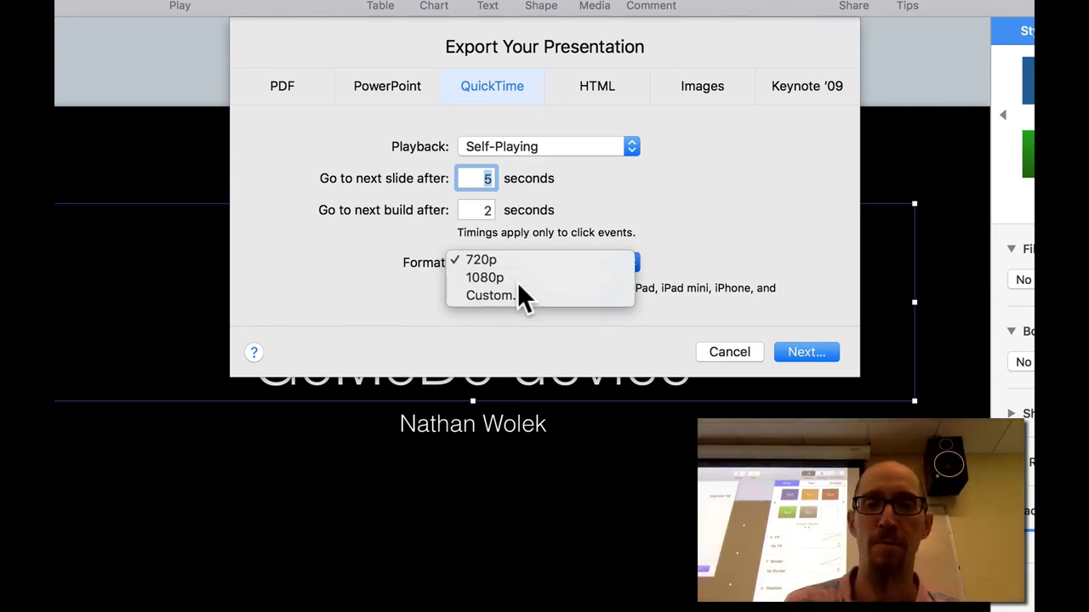
click(809, 349)
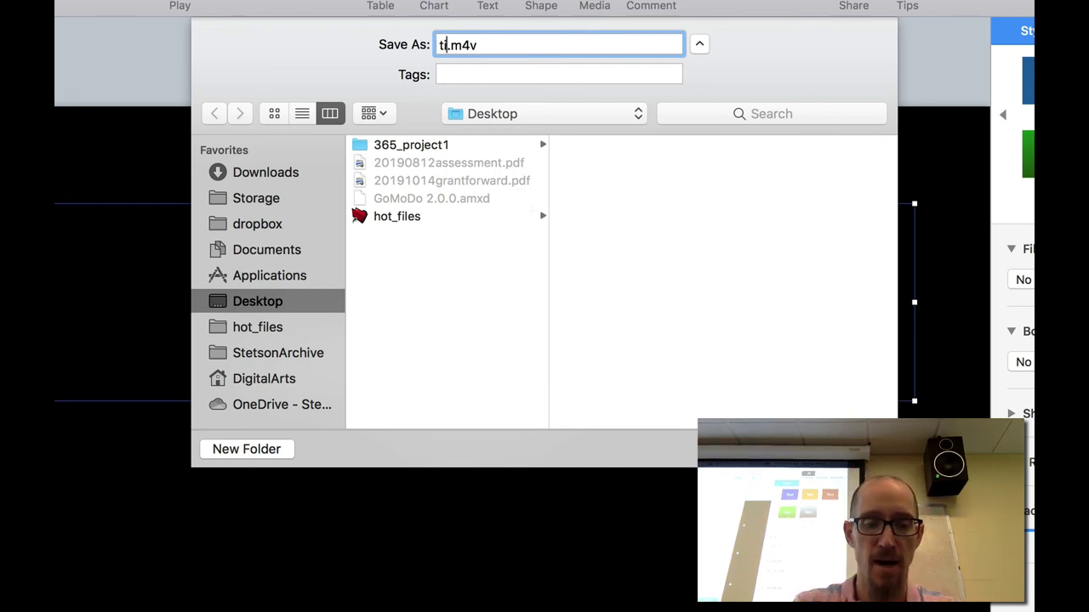
Export the movie to the Desktop under the file name titlecard.m4v
text(itlecra)
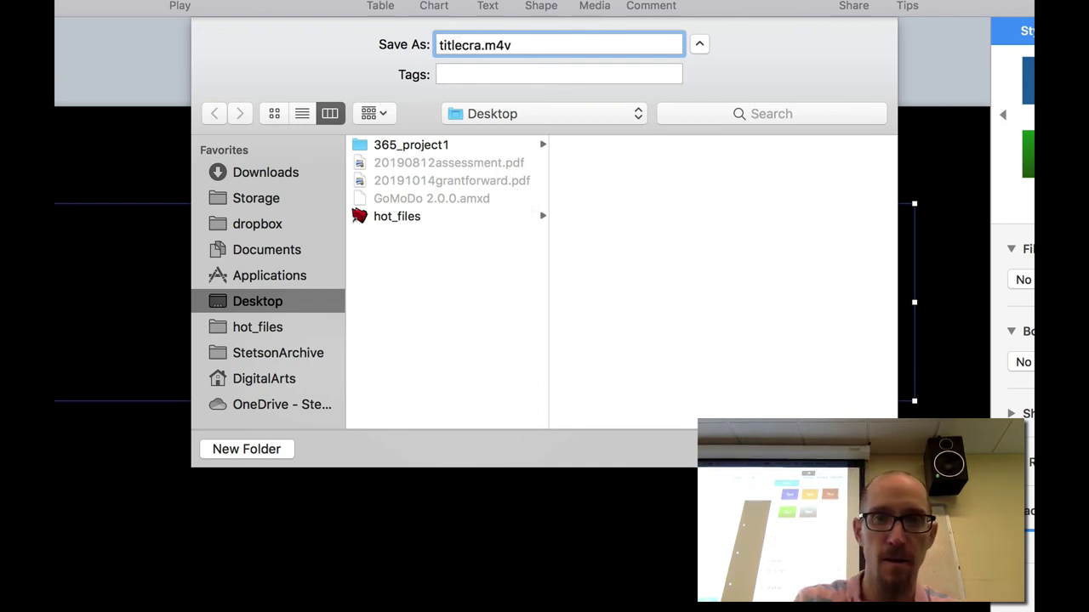
key(BackSpace)
key(BackSpace)
text(ar)
key(BackSpace)
text(rd)
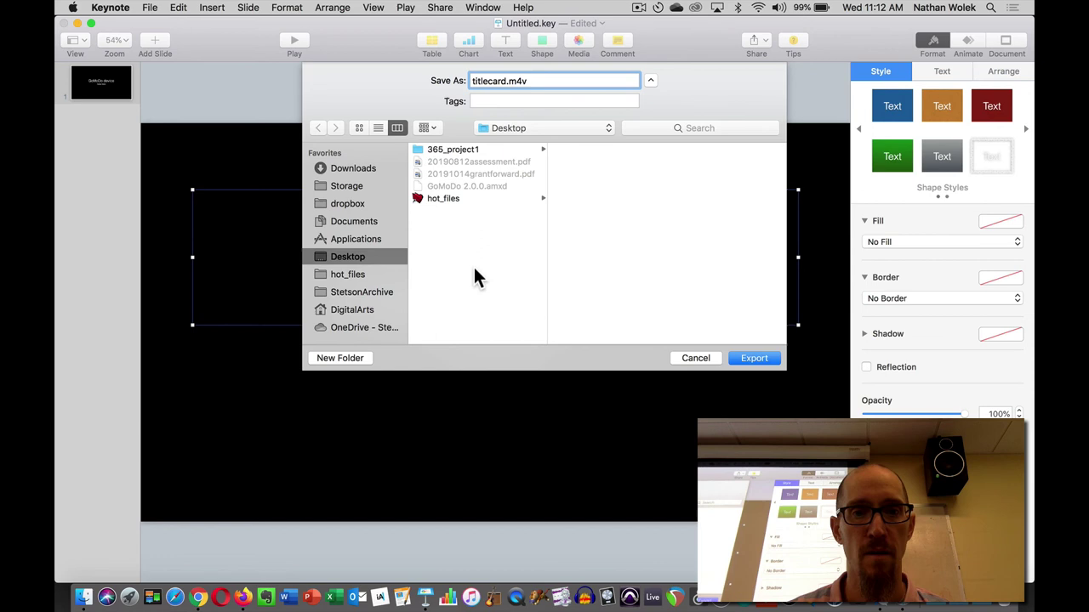
click(753, 357)
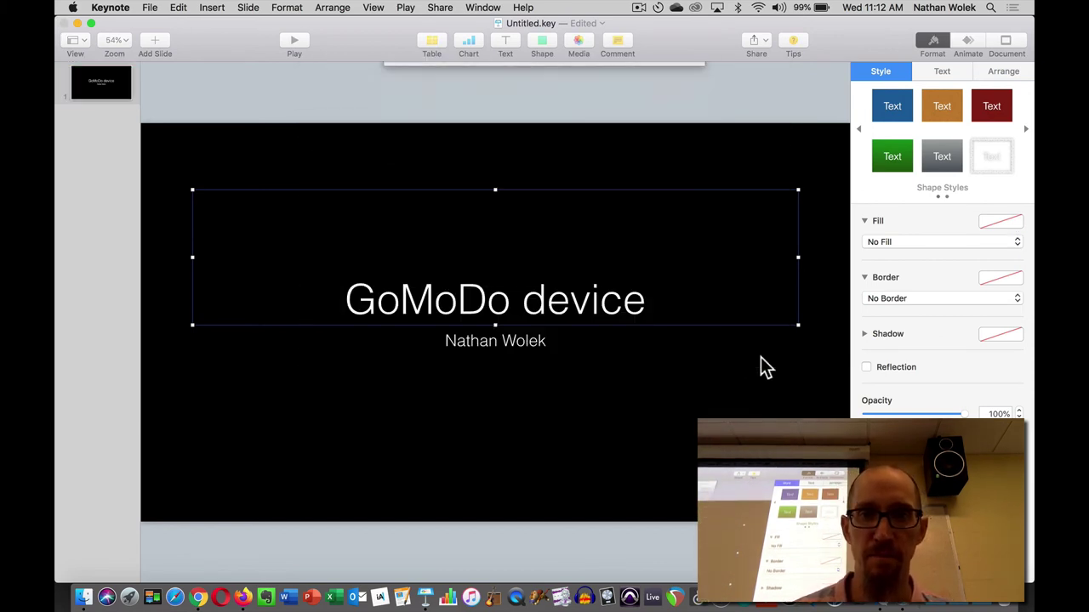
Hide Keynote, play titlecard.m4v from the desktop in QuickTime Player to review it, and close the movie
key(super+h)
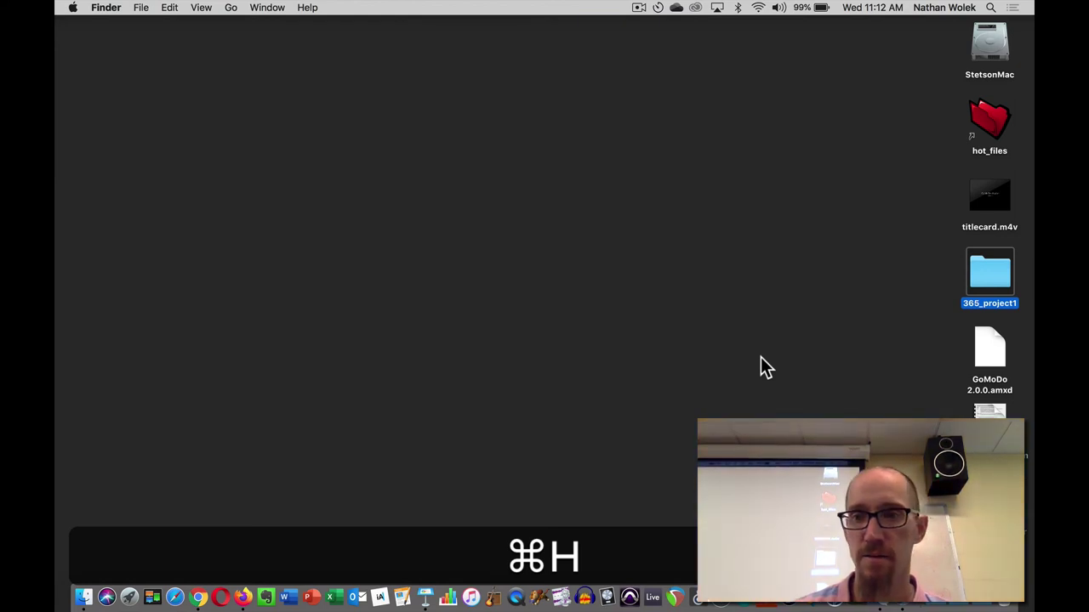
double_click(975, 183)
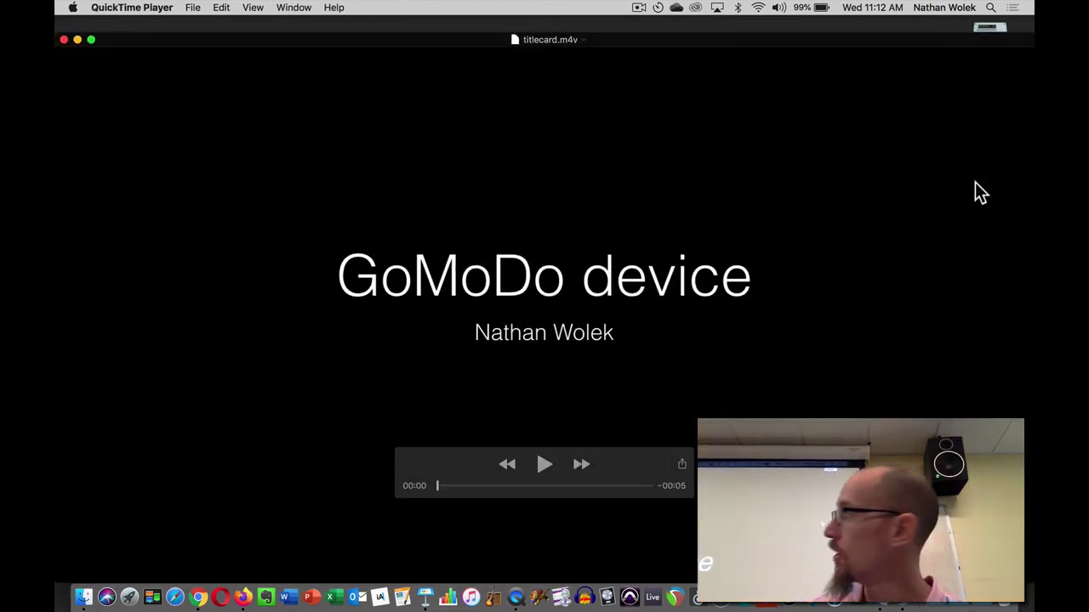
click(540, 466)
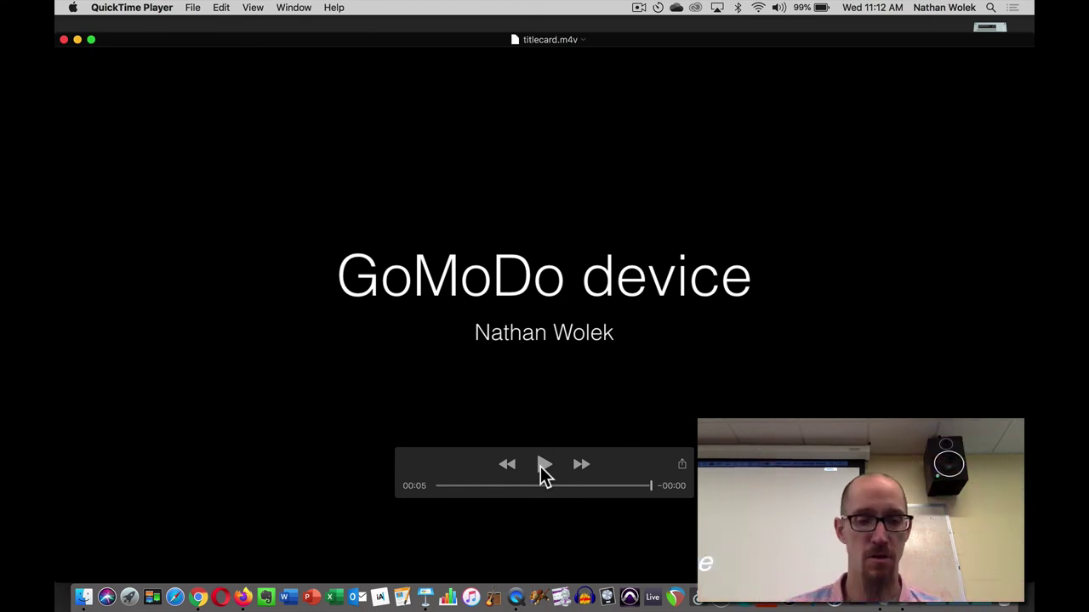
key(super+w)
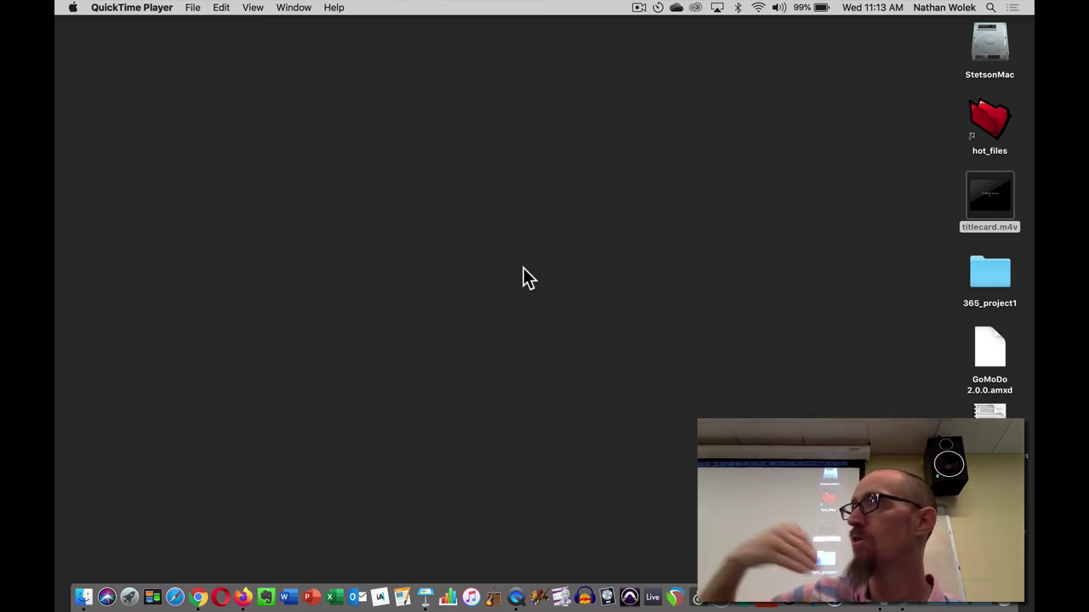
Launch Ableton Live and load the sample 80s Beat-90bpm.wav into the first clip slot of track 3 Audio
click(651, 591)
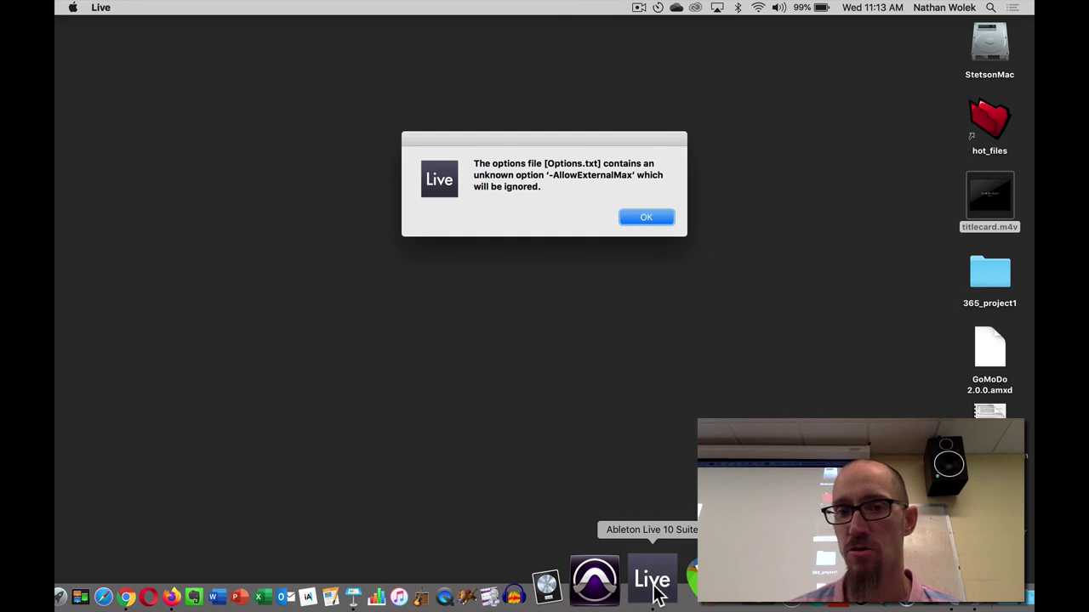
click(645, 217)
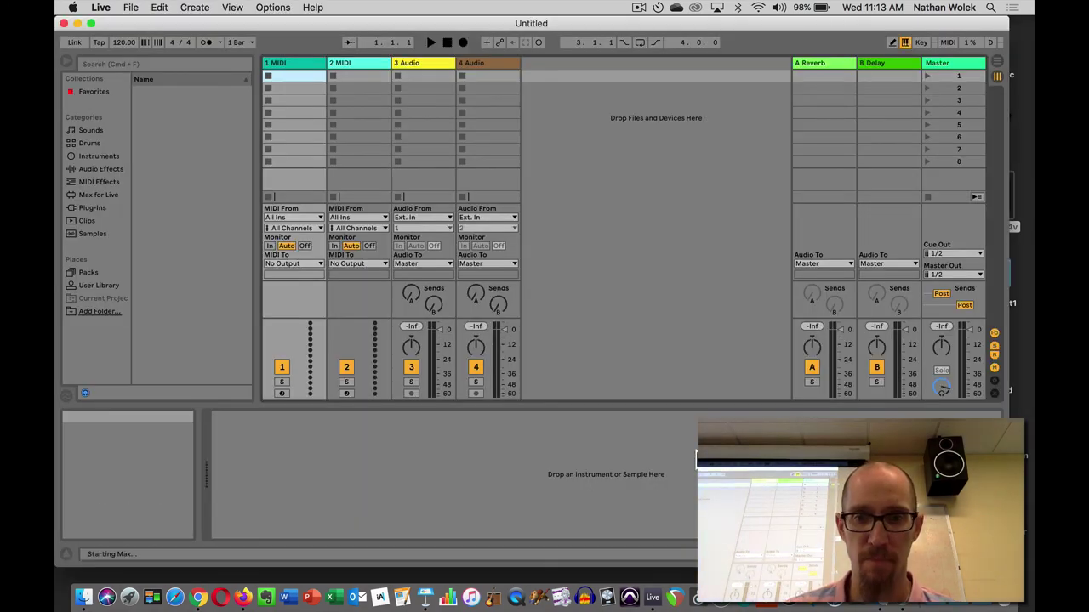
click(430, 63)
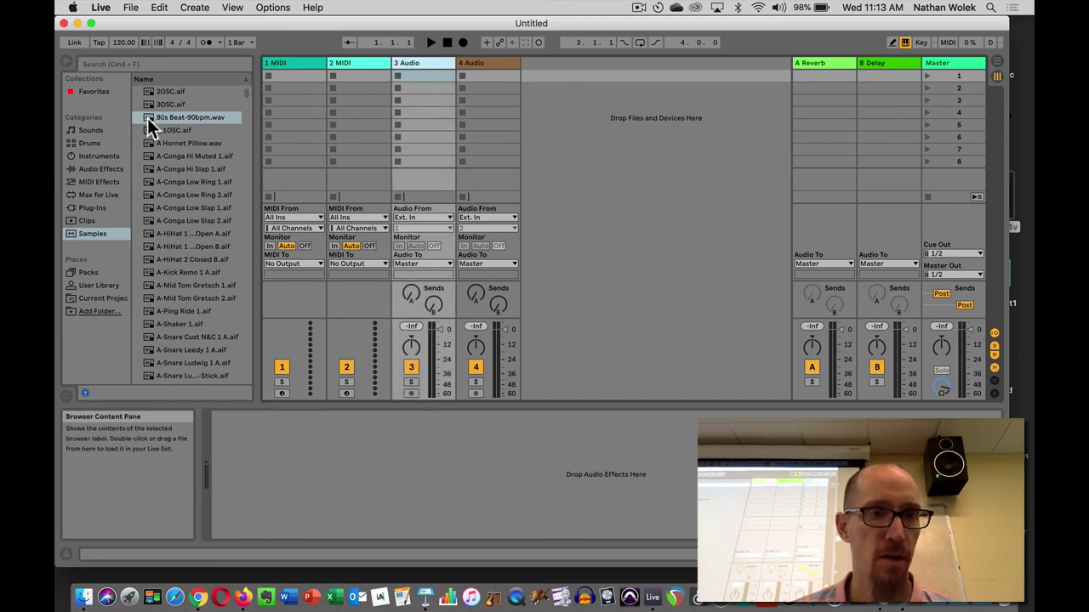
drag(147, 118, 435, 76)
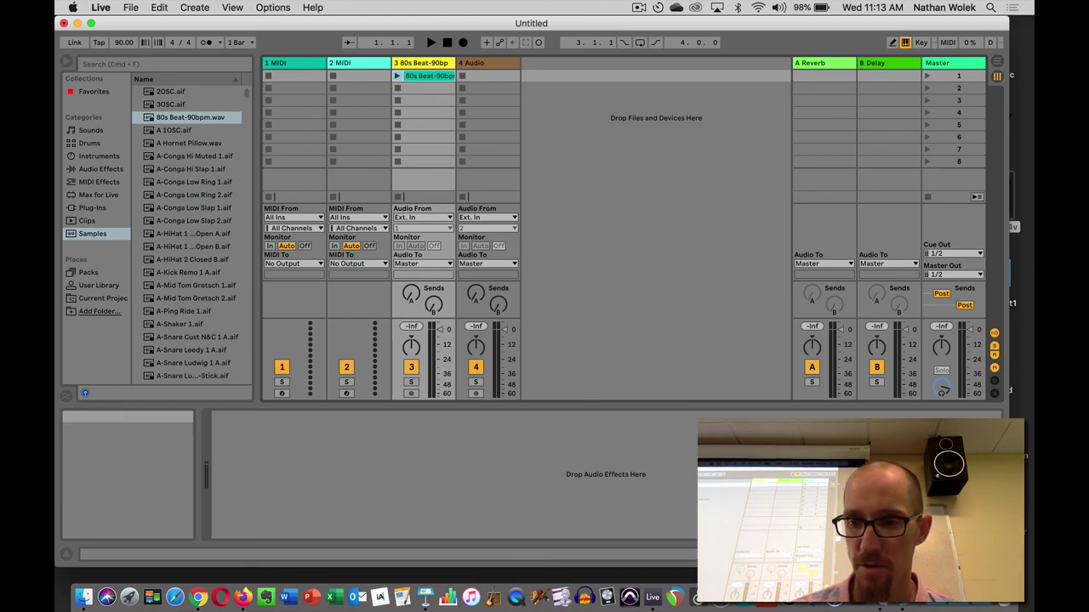
Shrink the Live window to uncover the desktop files beside it and bring Finder to the front
click(1033, 587)
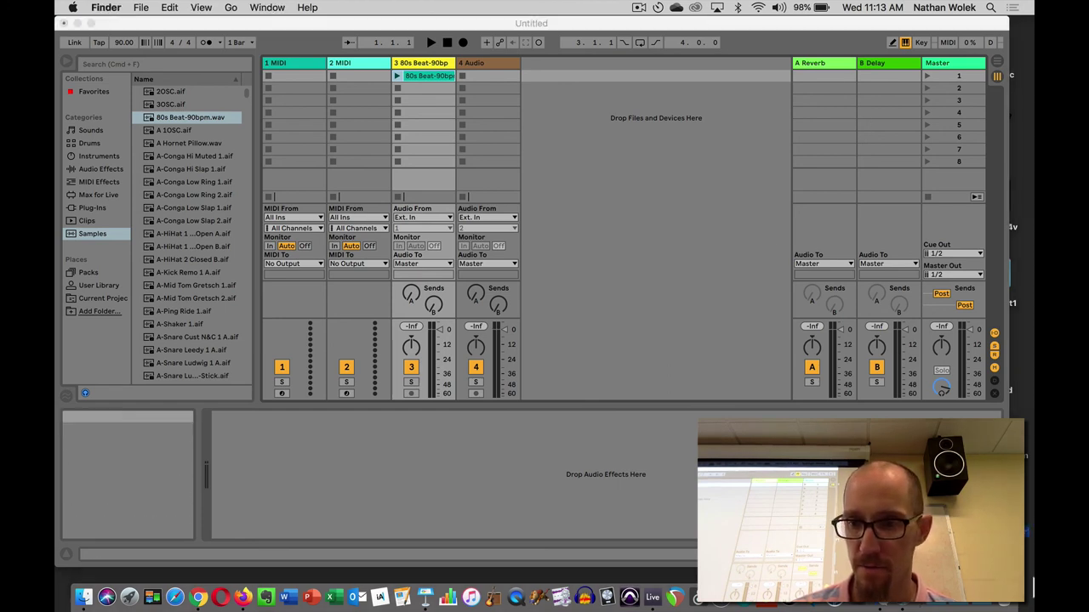
drag(1008, 563, 836, 529)
click(905, 407)
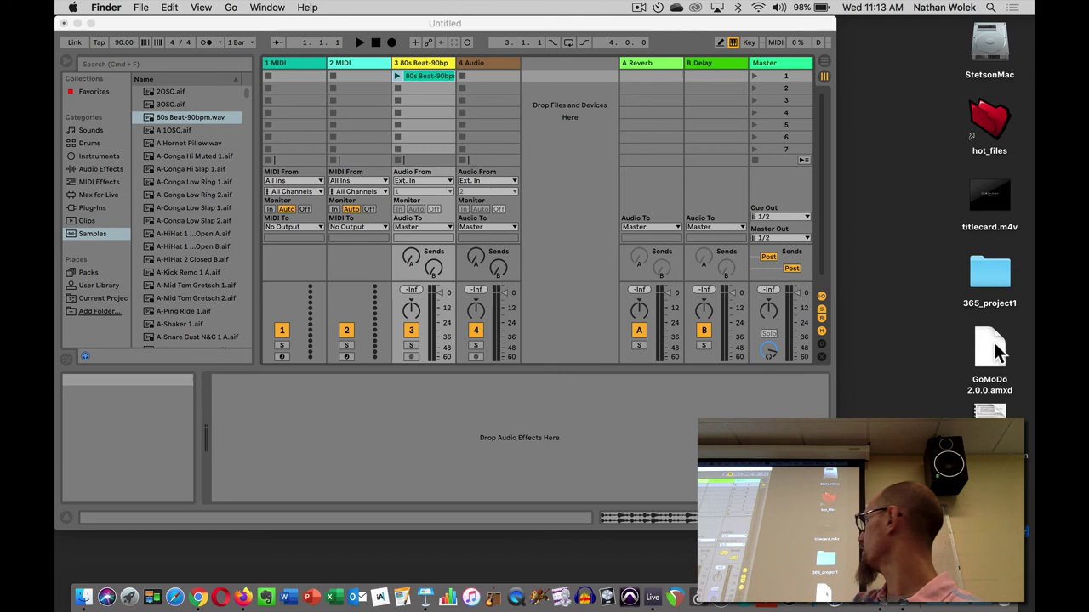
Load GoMoDo 2.0.0.amxd from the desktop as an audio effect on the 80s Beat track in Live
click(988, 349)
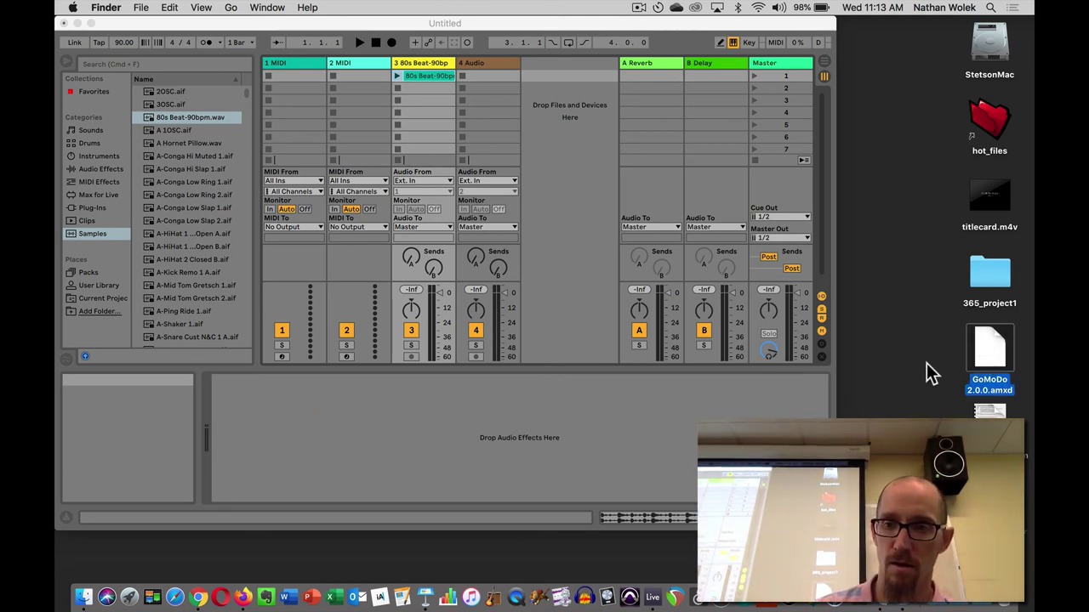
drag(985, 355, 493, 461)
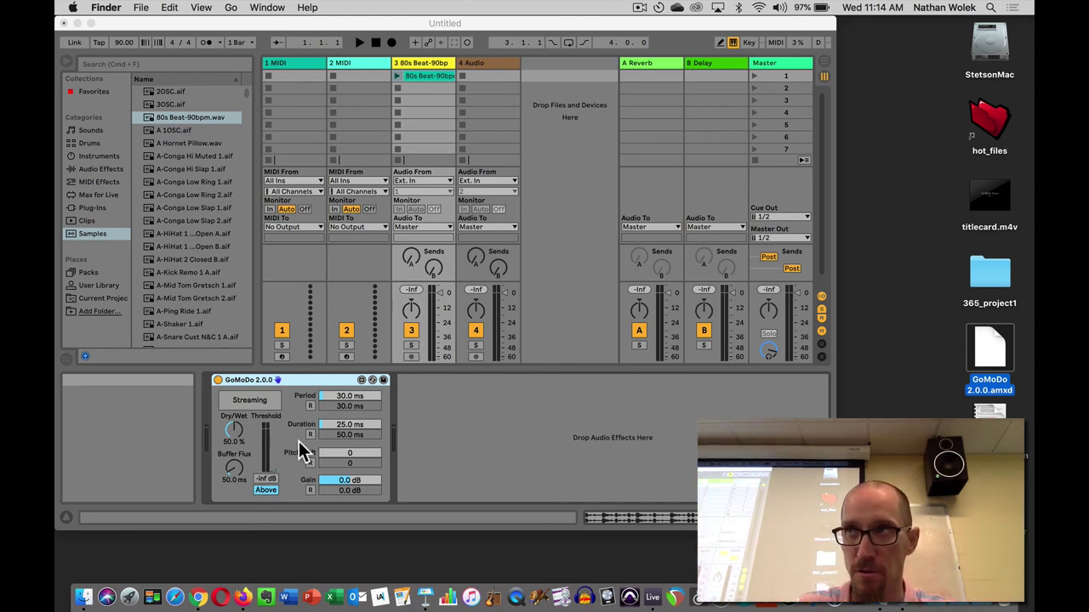
Switch to QuickTime Player and set up a new screen recording with the Internal Microphone as its audio source
click(518, 585)
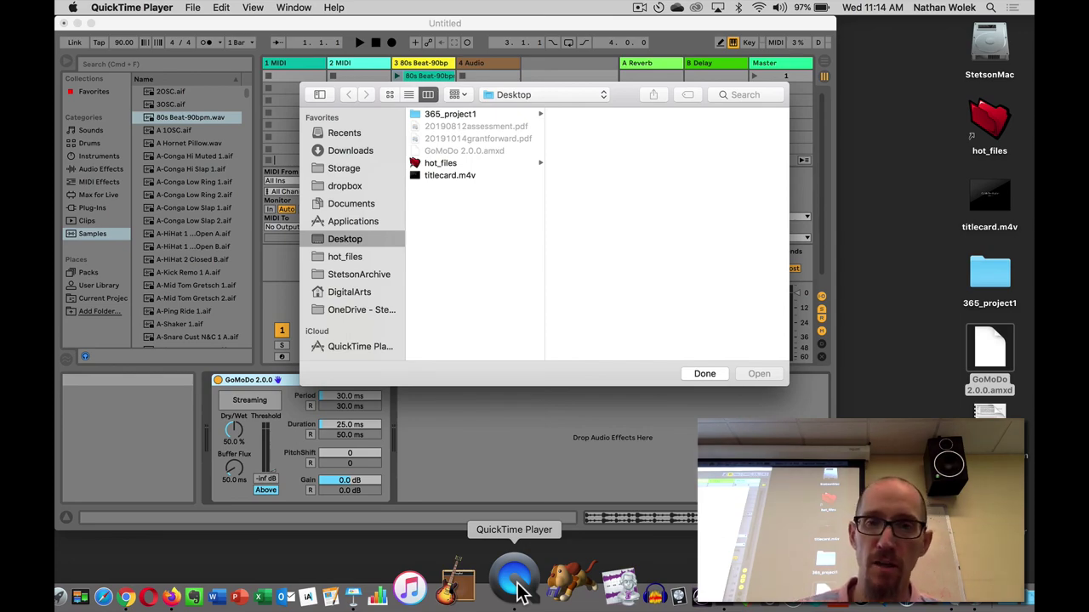
click(702, 374)
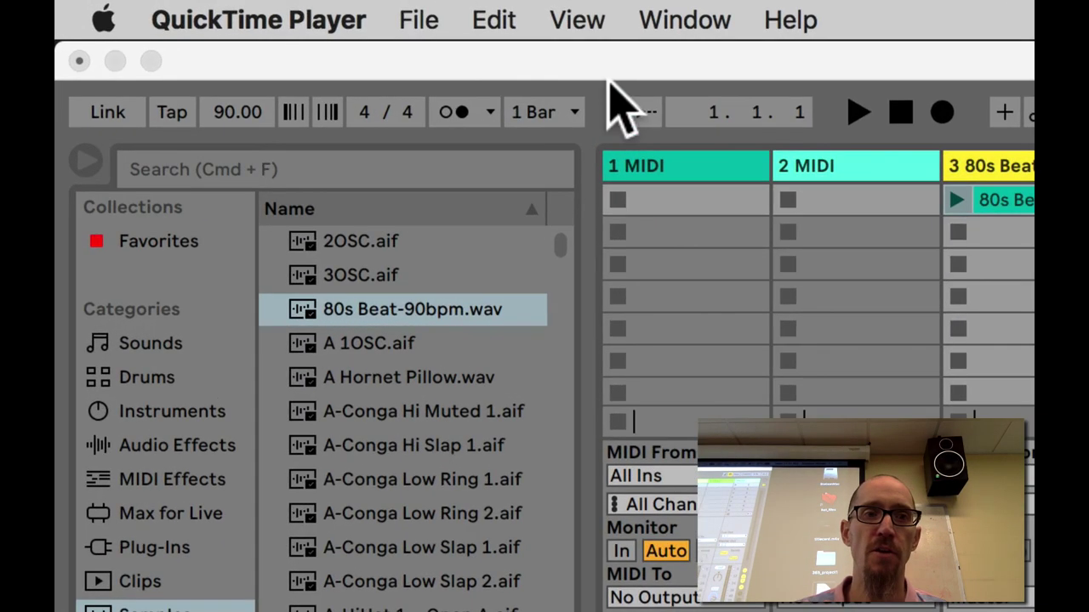
click(420, 22)
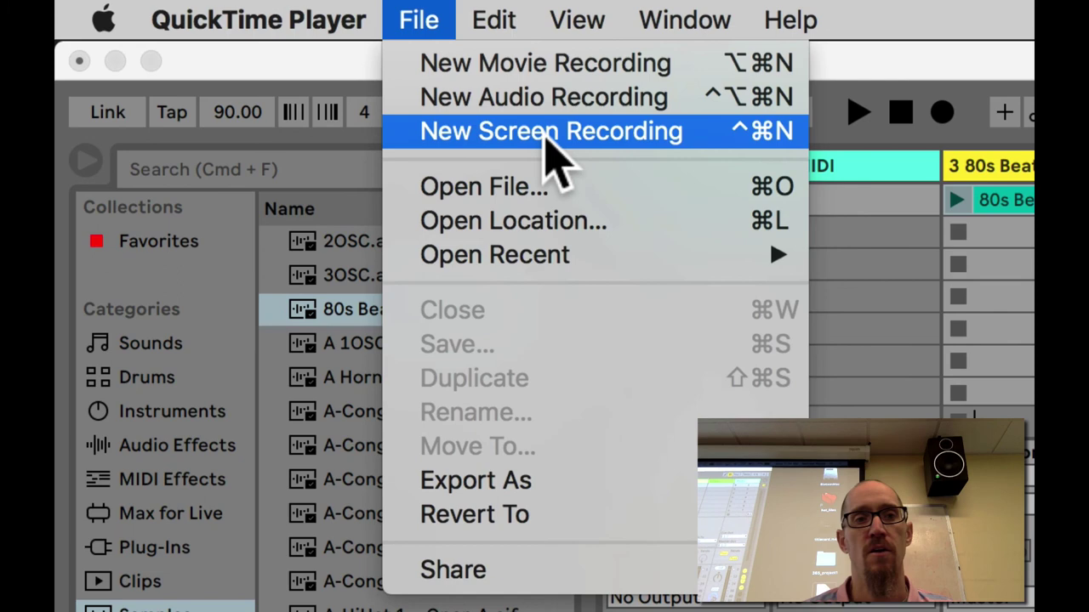
click(552, 131)
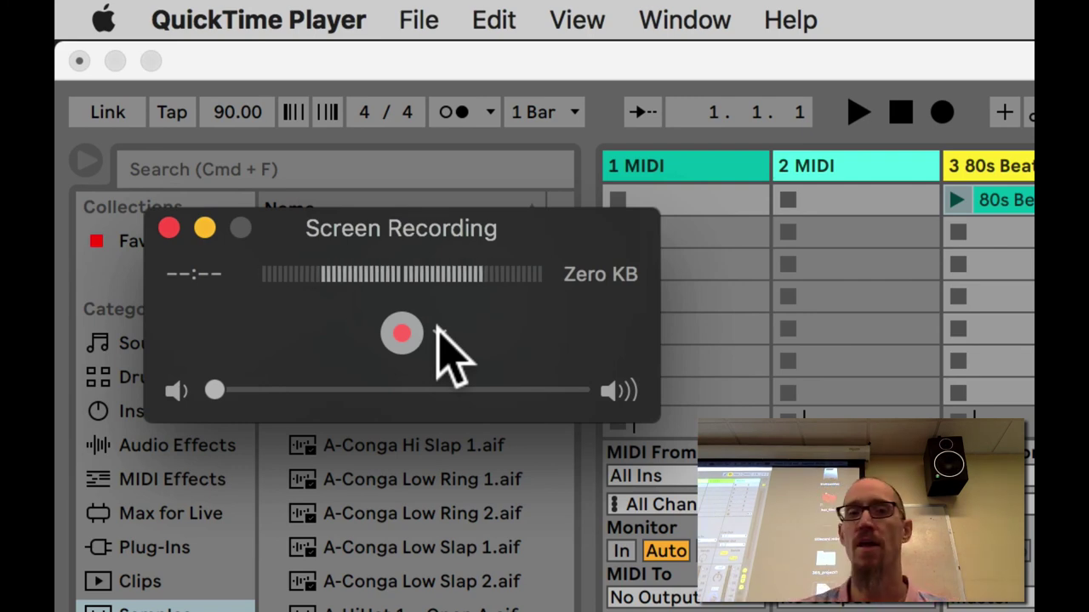
drag(437, 332, 594, 444)
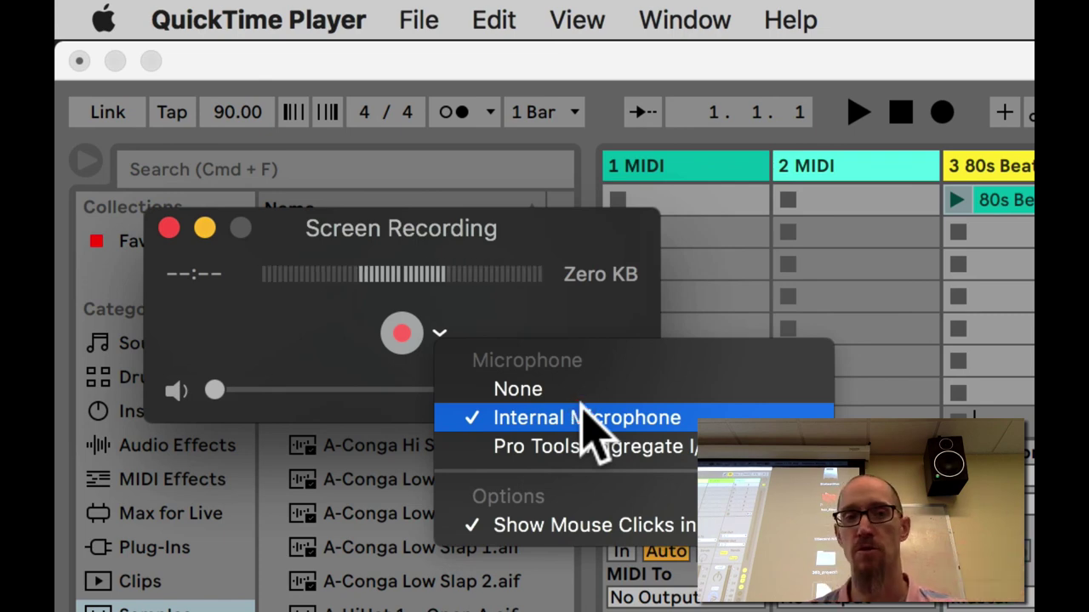
click(627, 425)
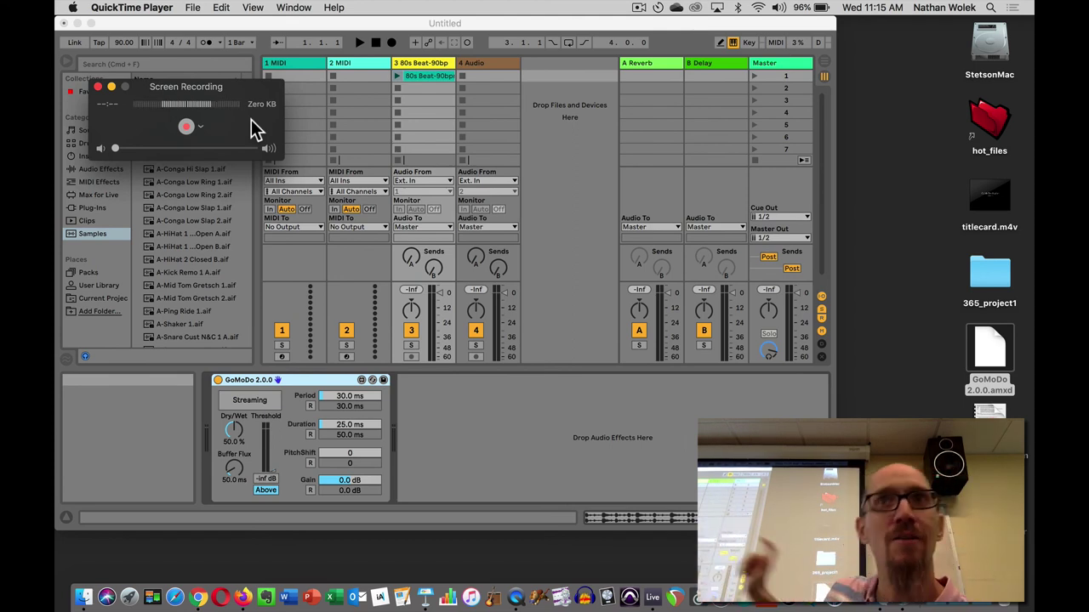
Start recording only a rectangular part of the screen framed around the GoMoDo device
click(187, 129)
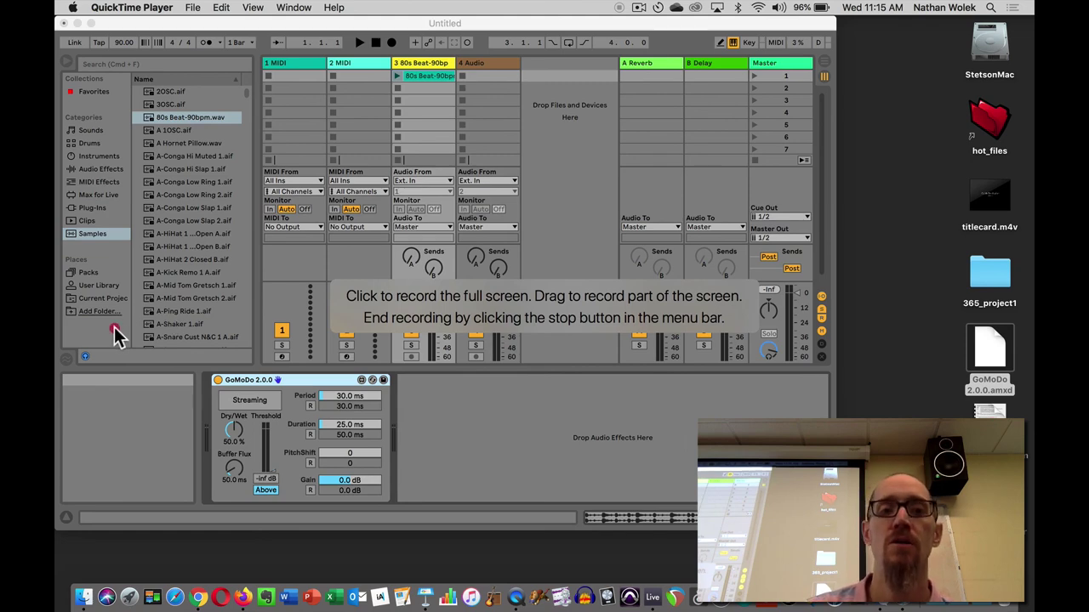
drag(113, 327, 474, 575)
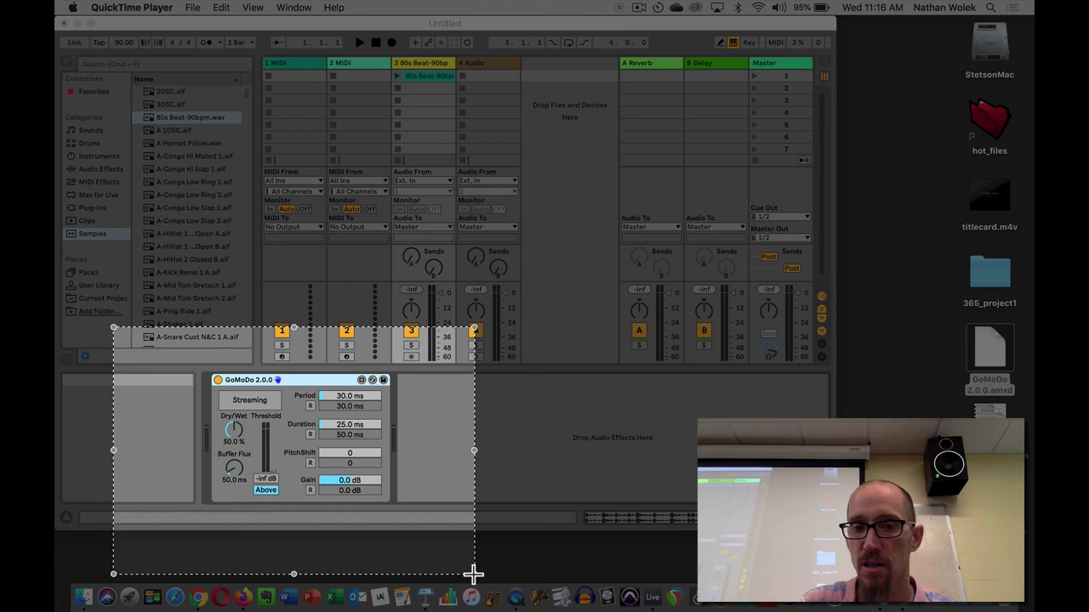
drag(473, 575, 474, 575)
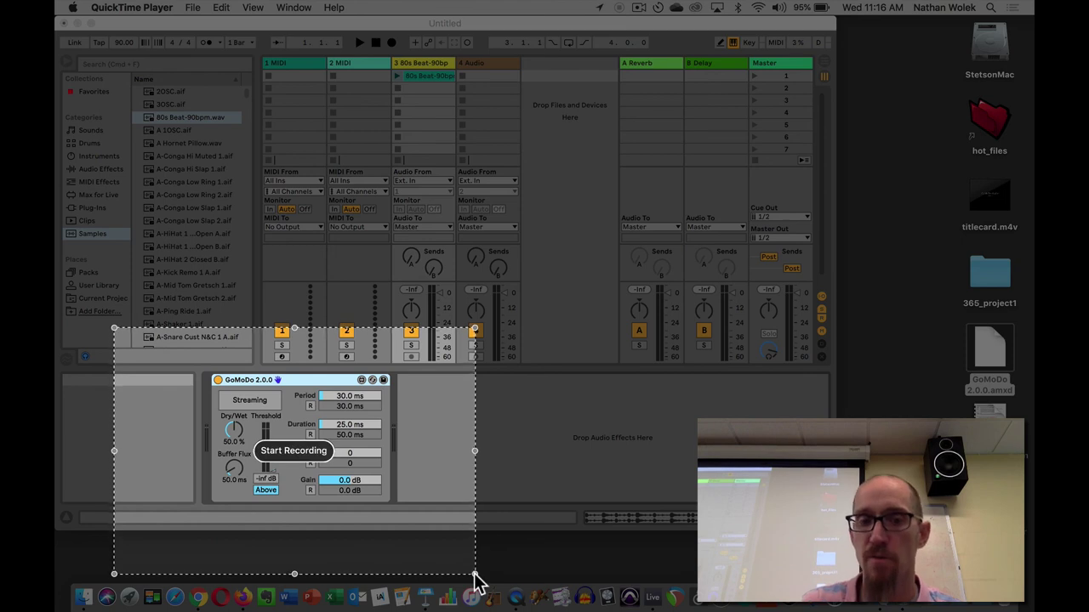
click(306, 458)
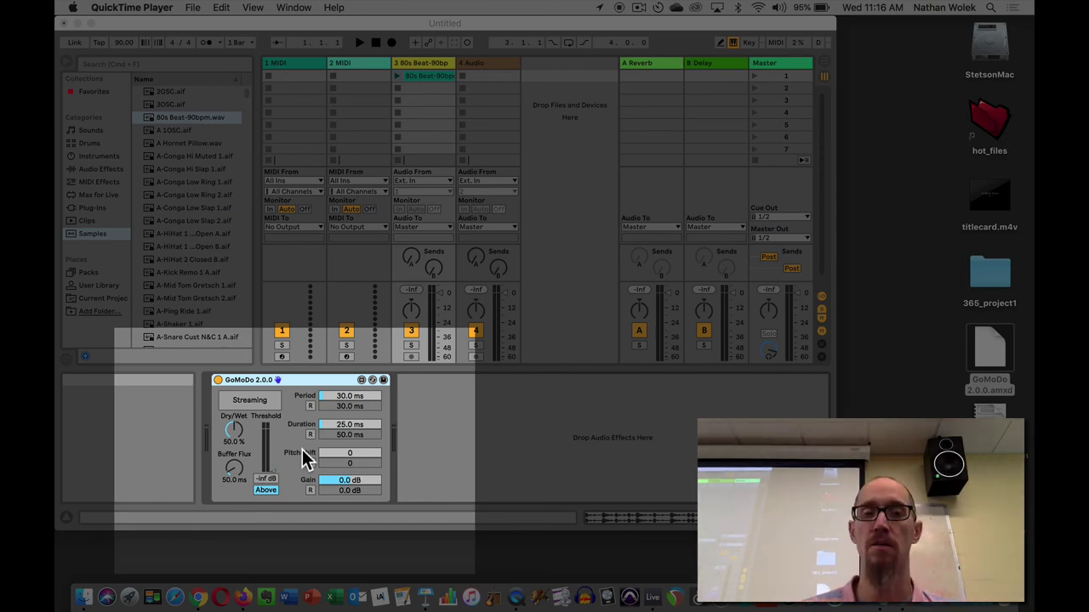
Play the 80s Beat clip and set GoMoDo's Threshold to -19 dB, Dry/Wet to 100%, Period to 113–140 ms with R on, and Duration to 91.9 ms
click(395, 77)
click(397, 75)
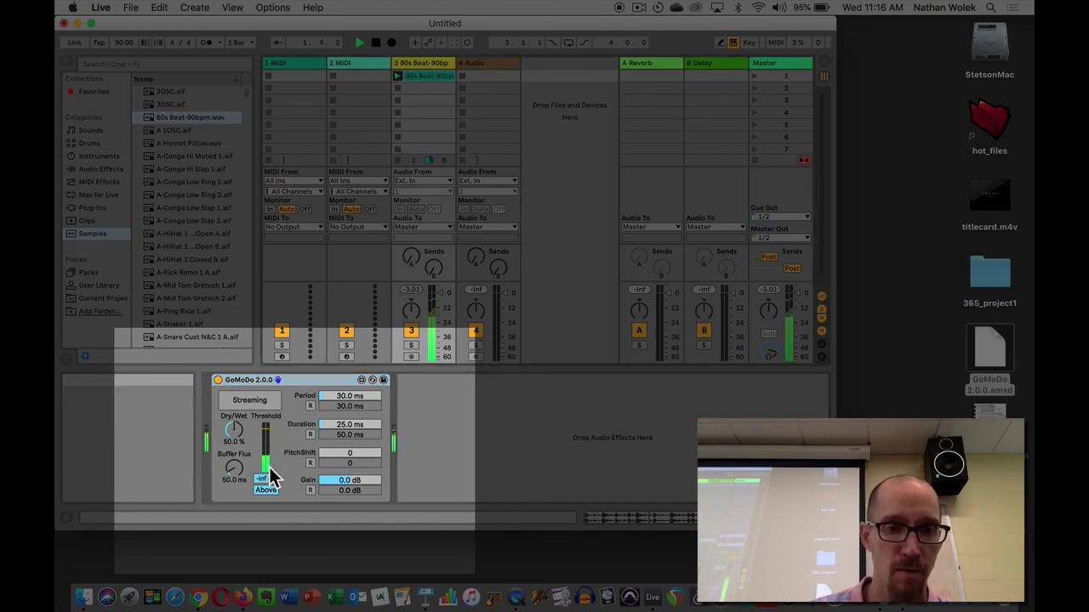
mouse_move(272, 479)
mouse_down()
mouse_move(274, 413)
mouse_move(266, 459)
mouse_move(227, 377)
mouse_up()
drag(341, 402, 329, 423)
click(311, 405)
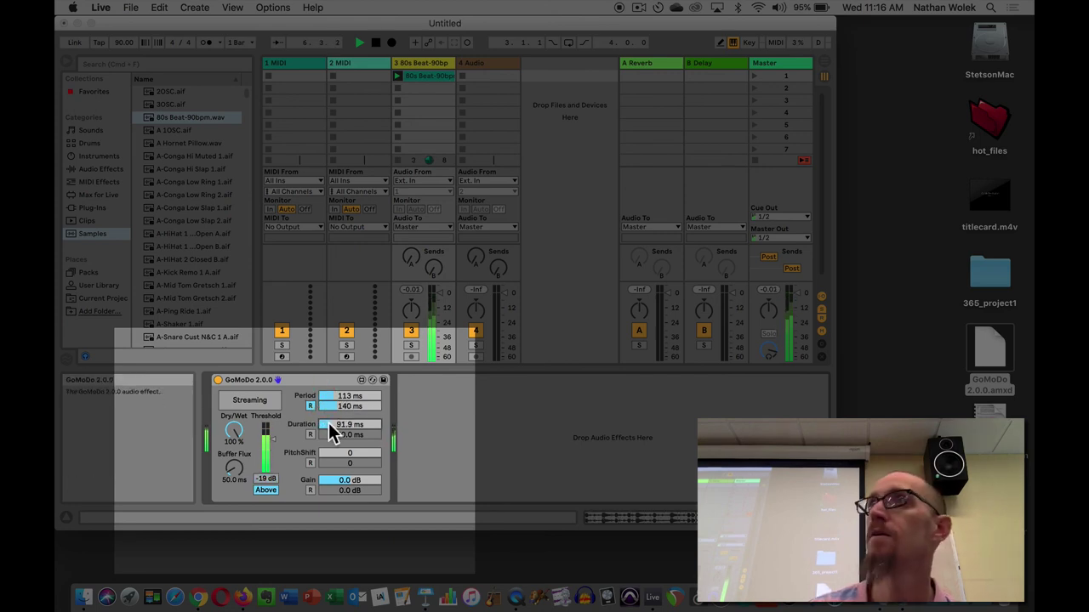
End the screen recording, return to Live and stop the playback
click(619, 10)
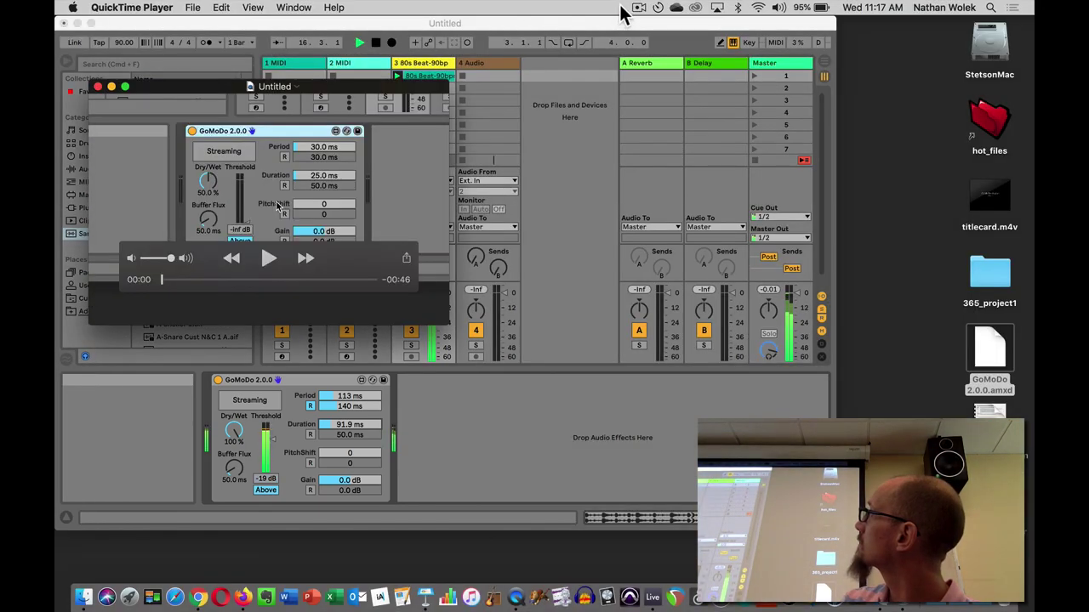
click(493, 455)
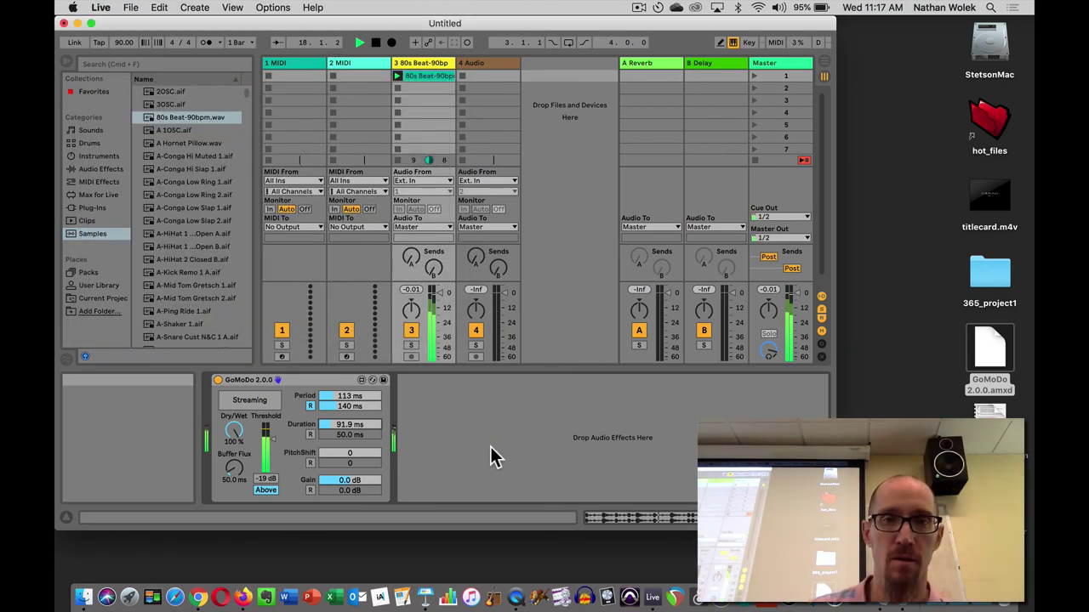
click(376, 43)
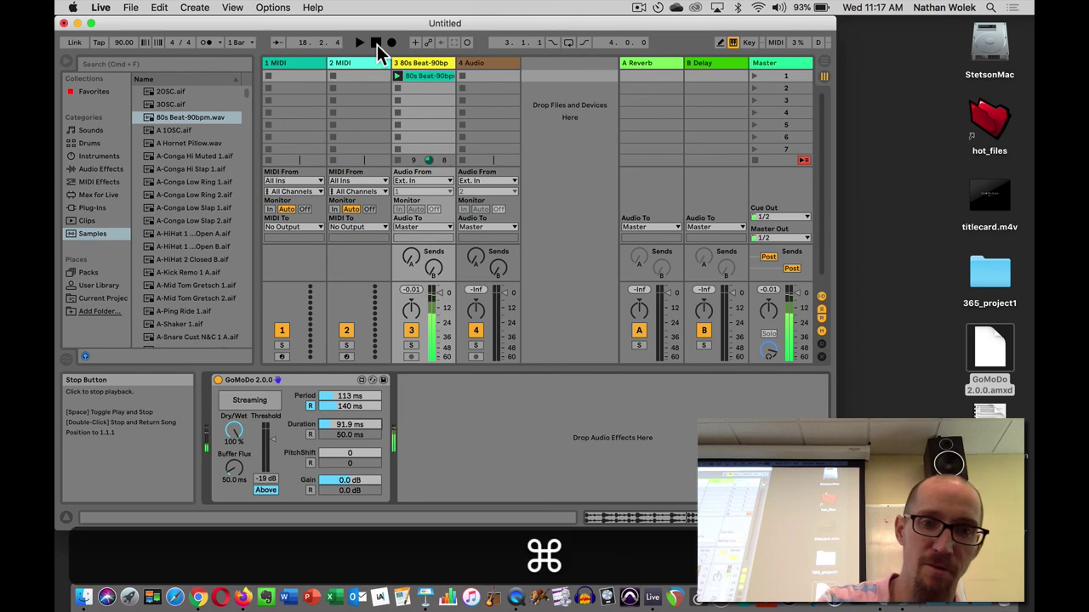
Switch off the GoMoDo device in Live to silence its remaining output
key(super+Tab)
key(super+Tab)
key(super+Tab)
key(super+Tab)
key(super+Tab)
key(super+Tab)
key(super+Tab)
key(super+Tab)
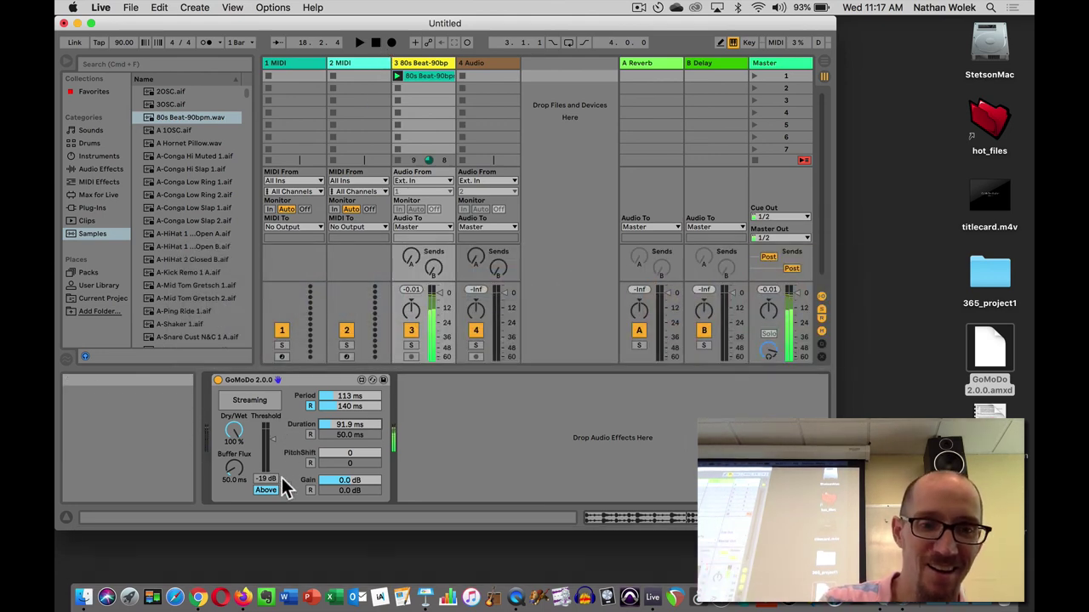
click(218, 380)
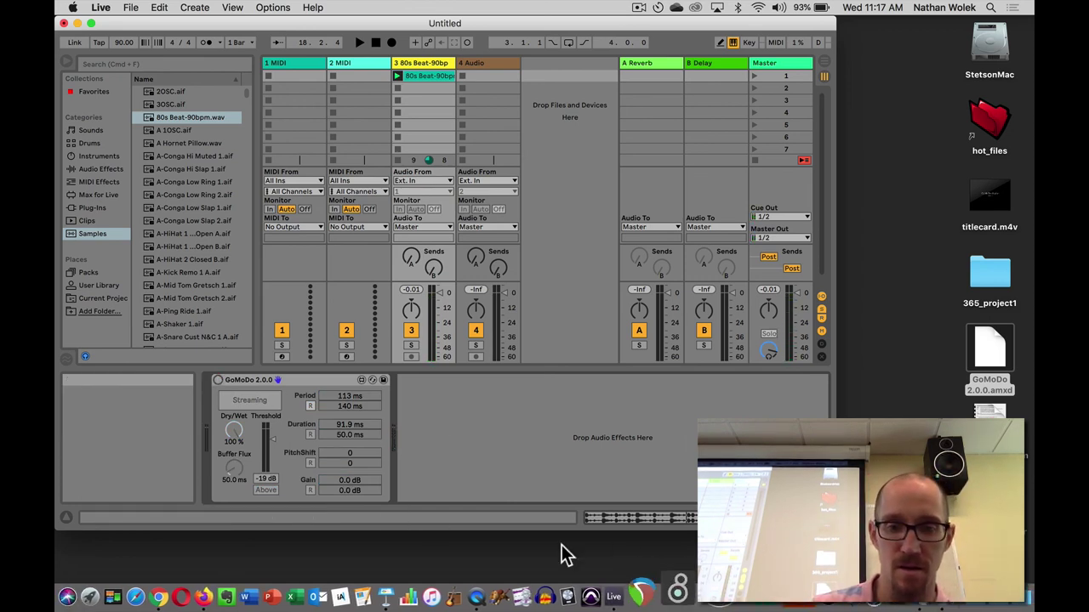
Switch to QuickTime Player, save the screen recording to the Desktop as screenclip.mov, and close its window
click(513, 593)
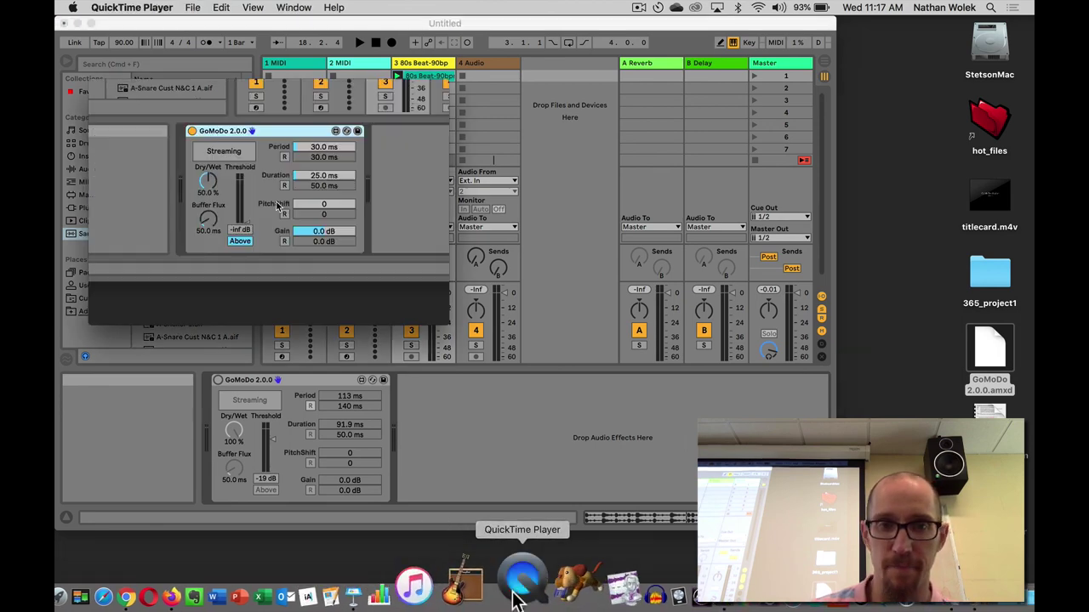
mouse_move(289, 92)
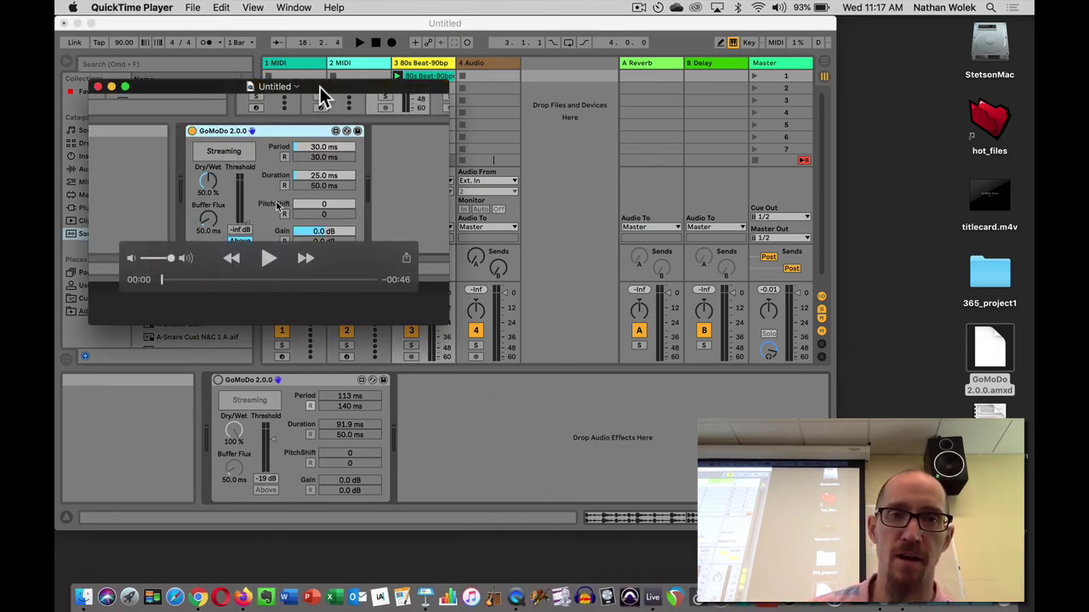
drag(320, 87, 513, 95)
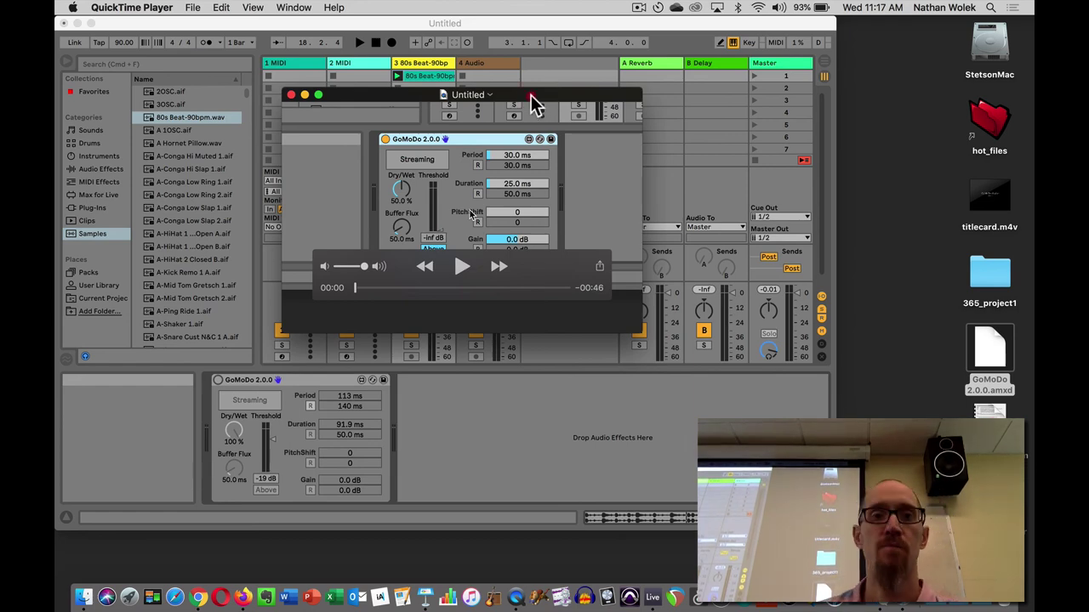
drag(531, 96, 579, 92)
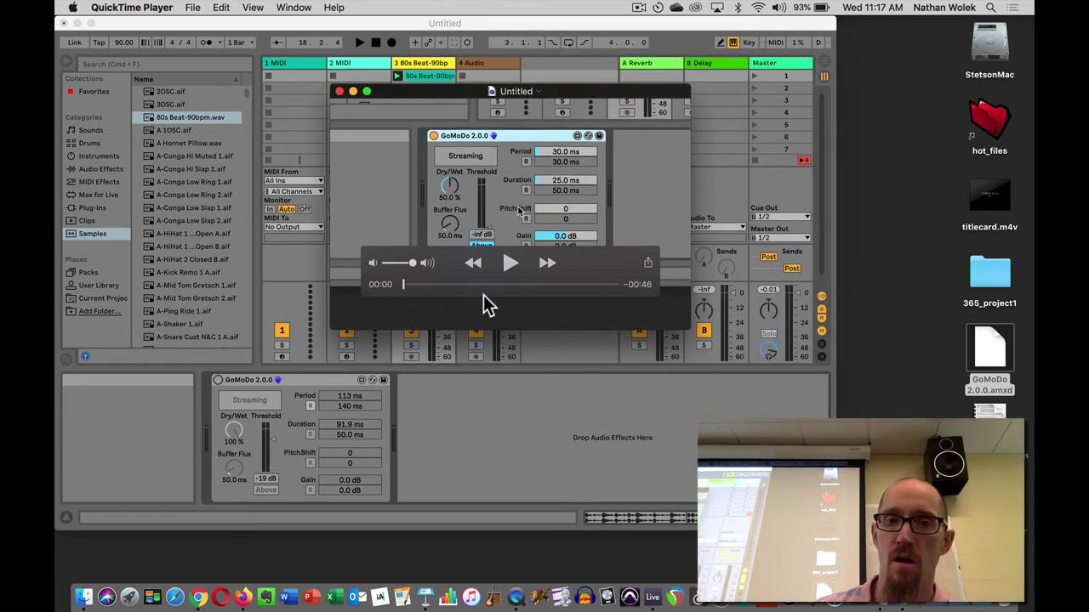
click(517, 90)
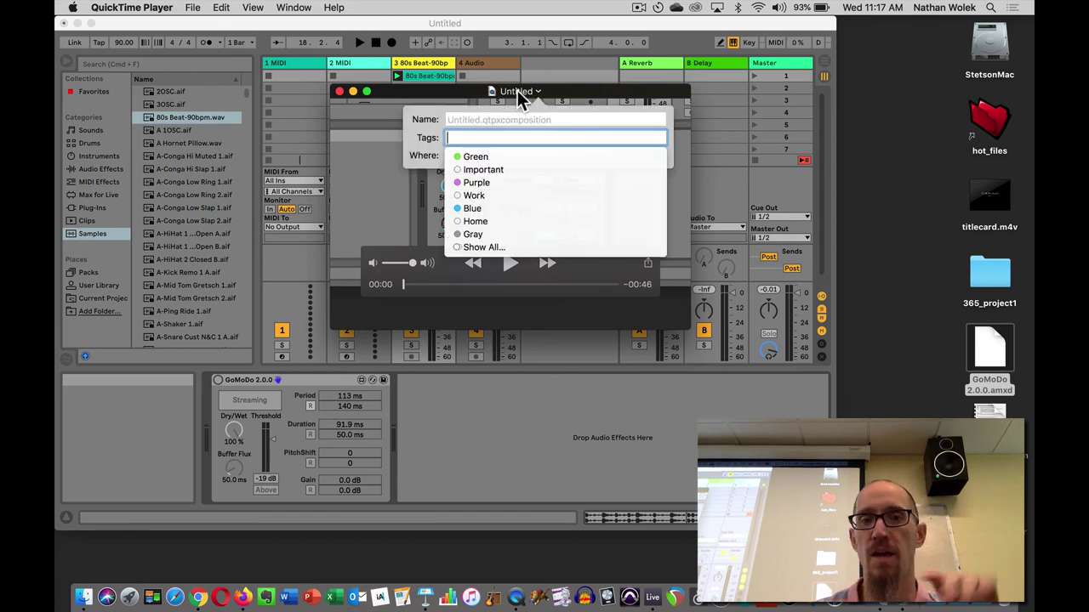
click(446, 91)
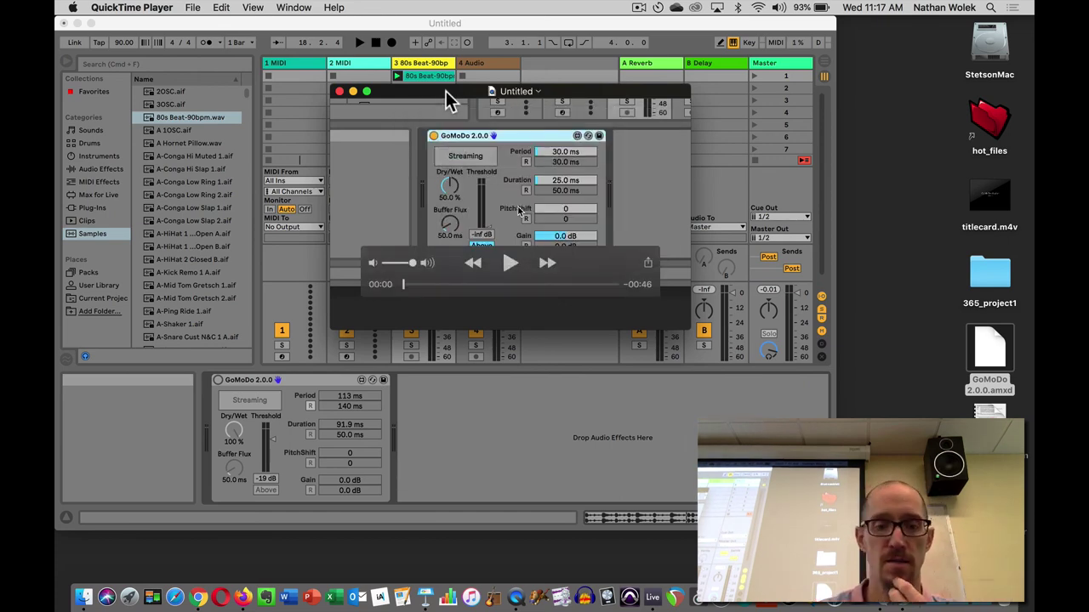
key(super+s)
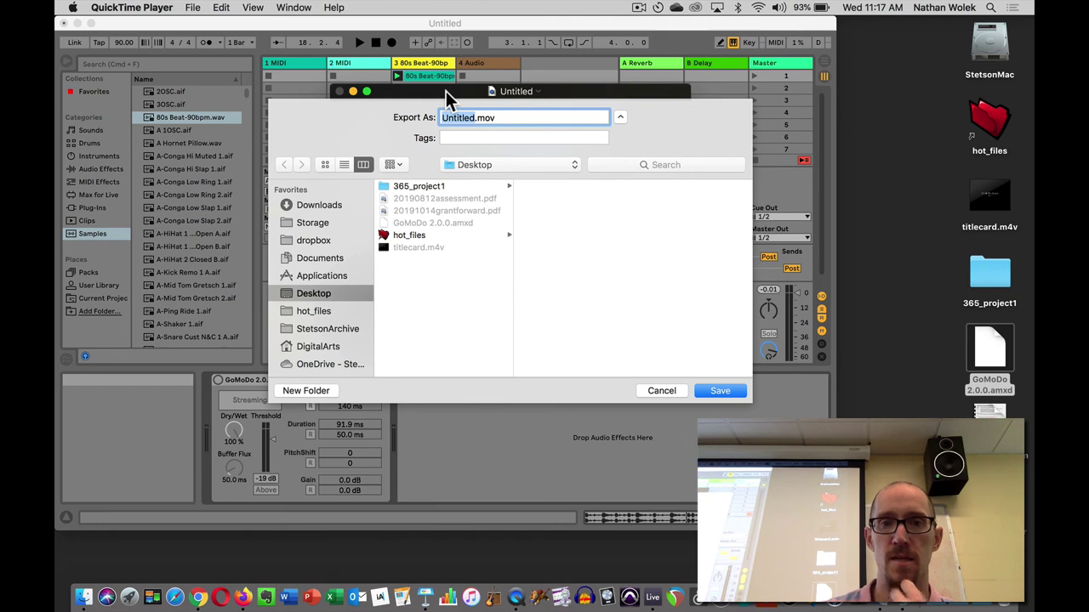
text(scre)
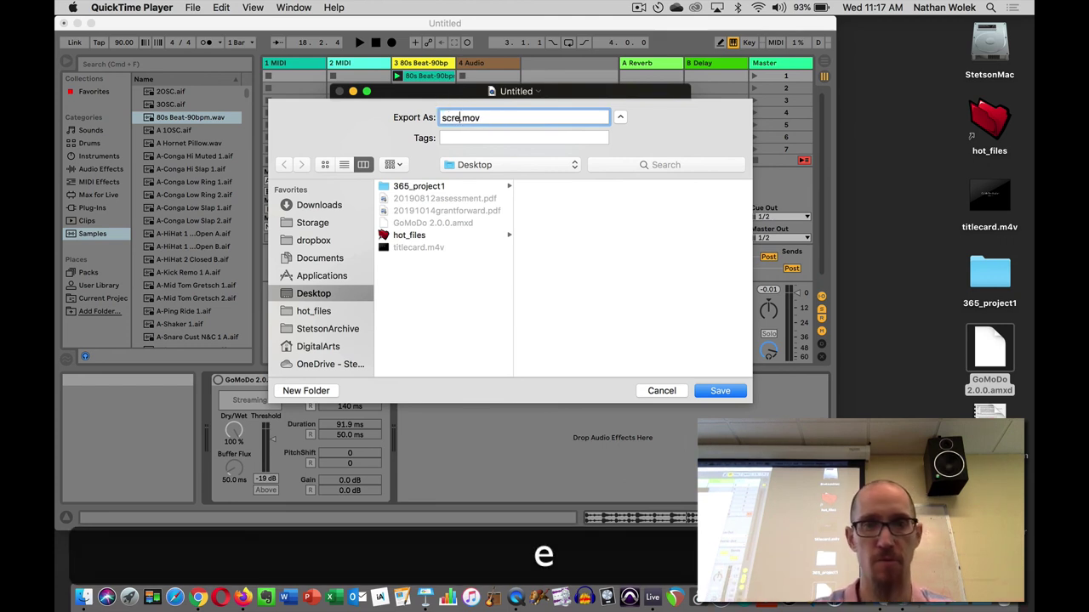
text(enclip)
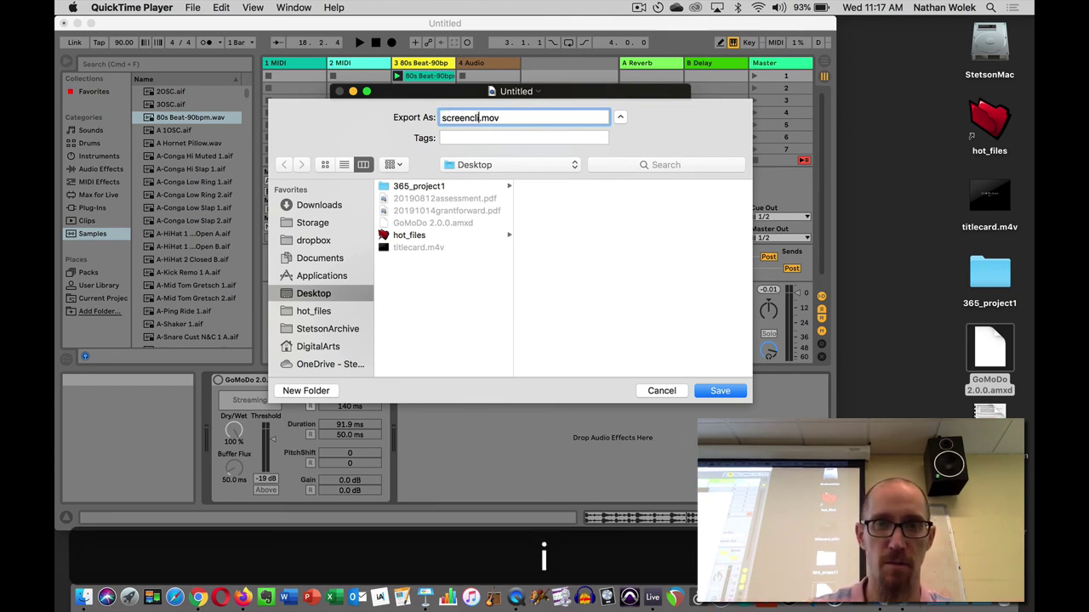
key(Return)
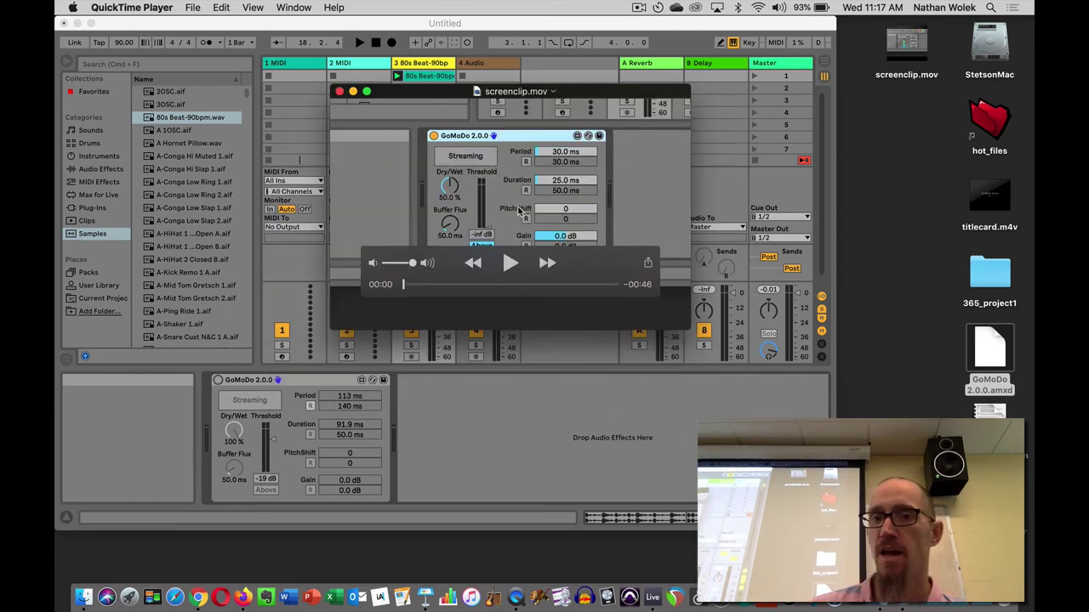
click(339, 92)
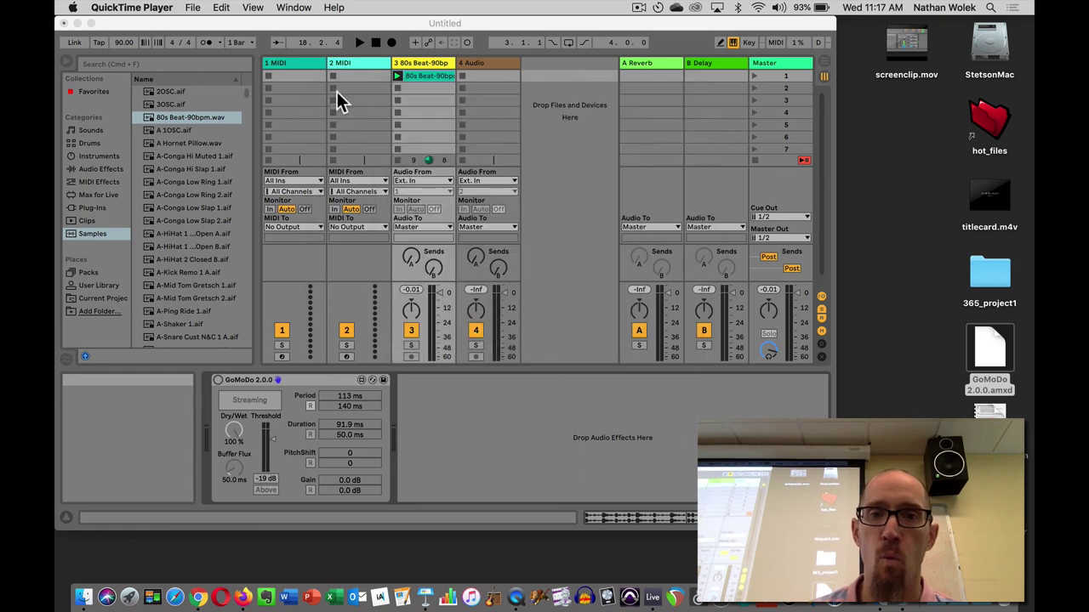
Open screenclip.mov from the desktop to check the saved recording, and close it again
click(908, 45)
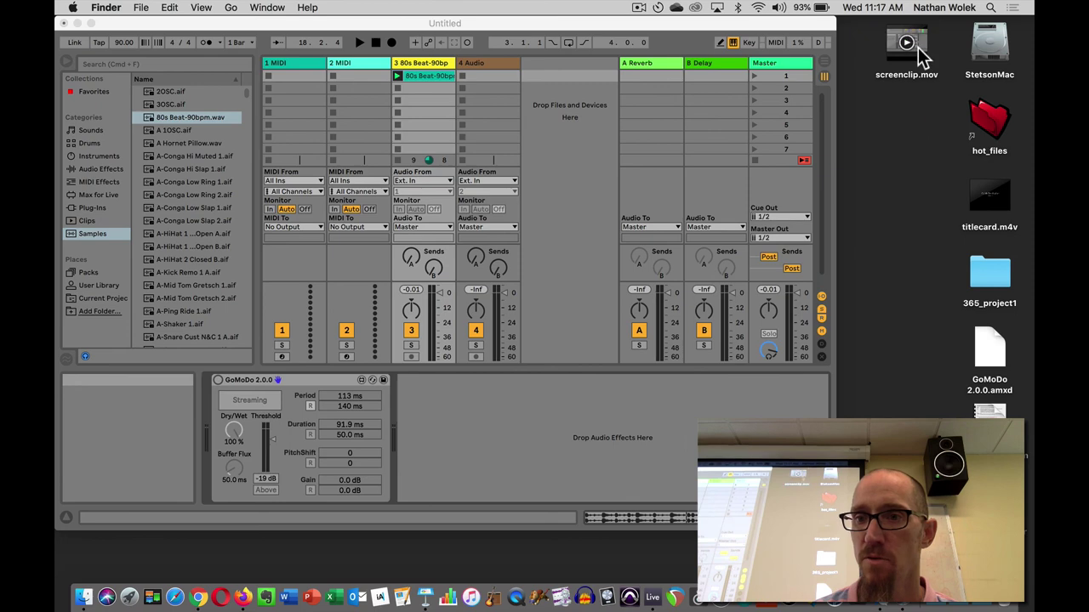
double_click(919, 47)
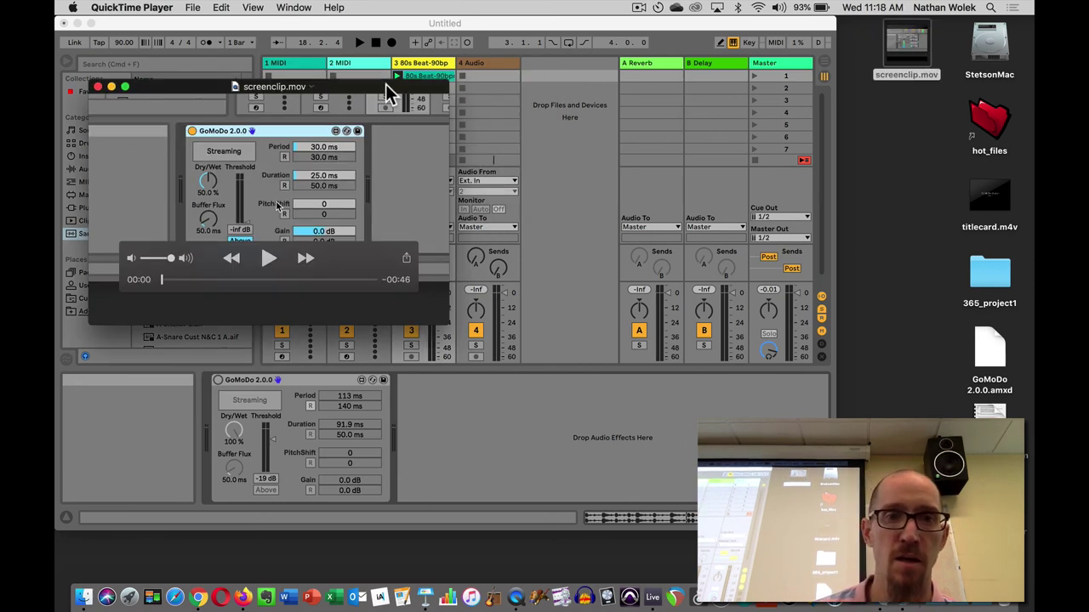
drag(386, 84, 676, 121)
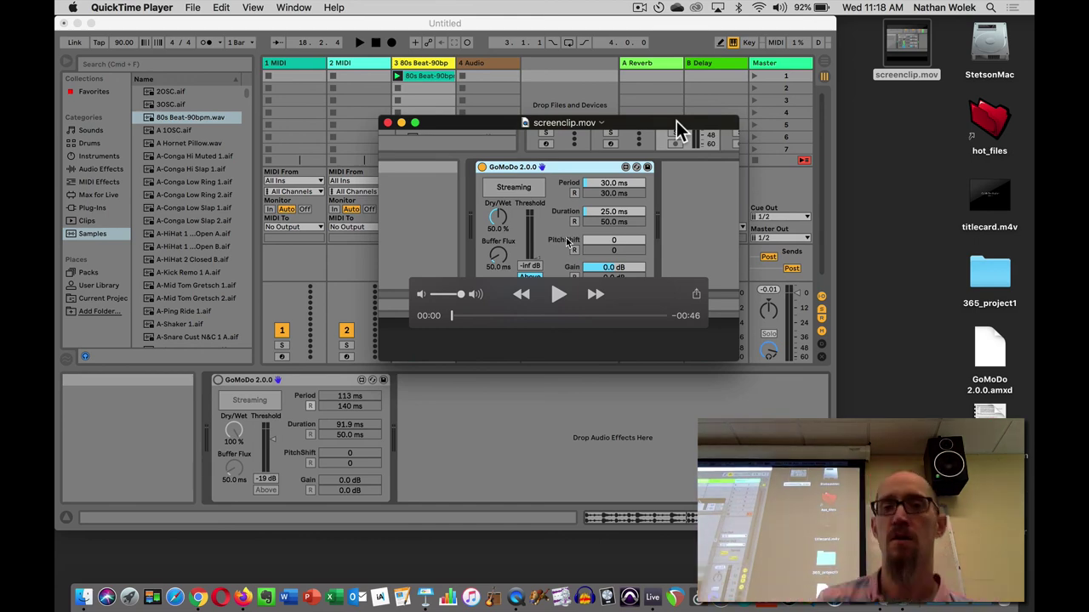
click(387, 123)
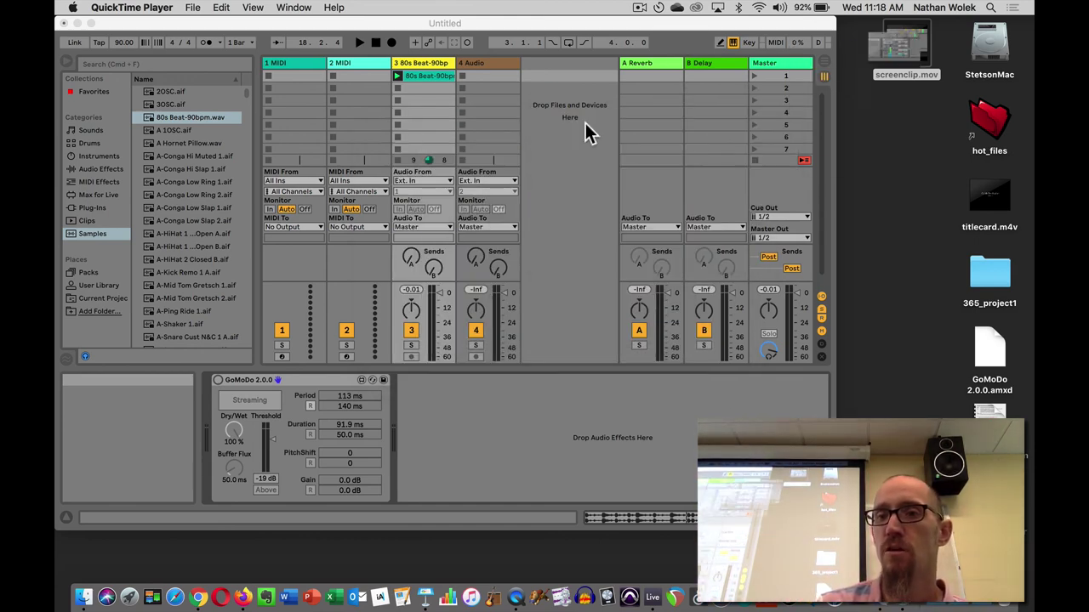
click(985, 194)
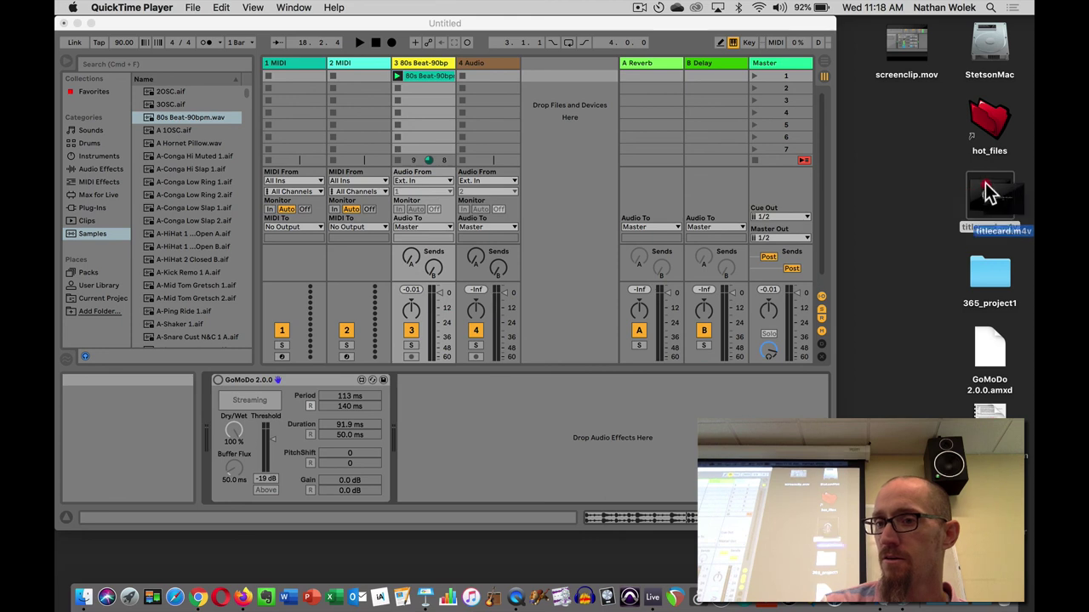
click(902, 44)
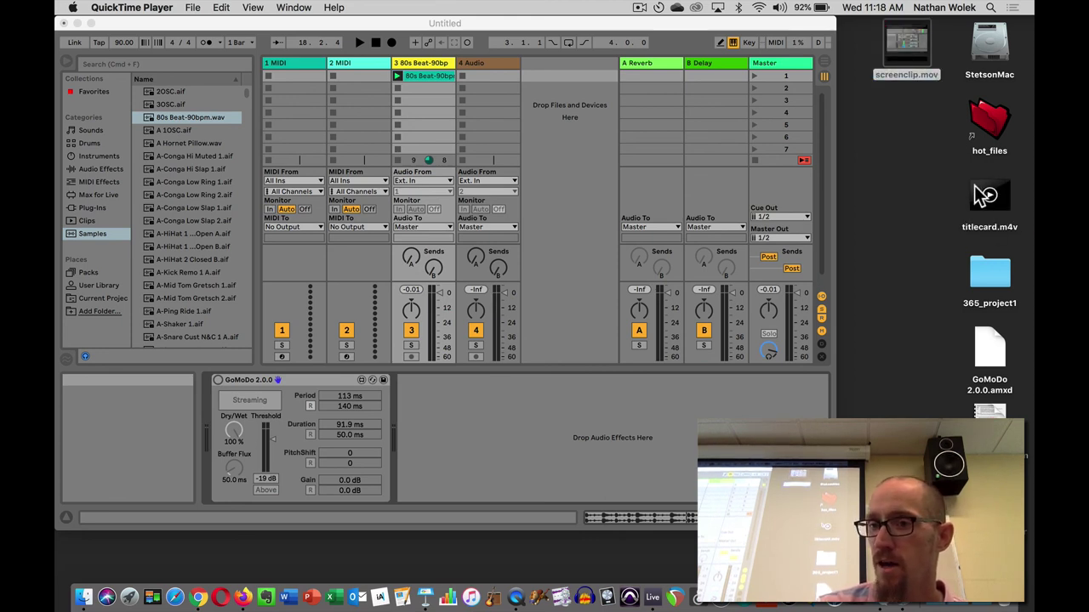
click(985, 194)
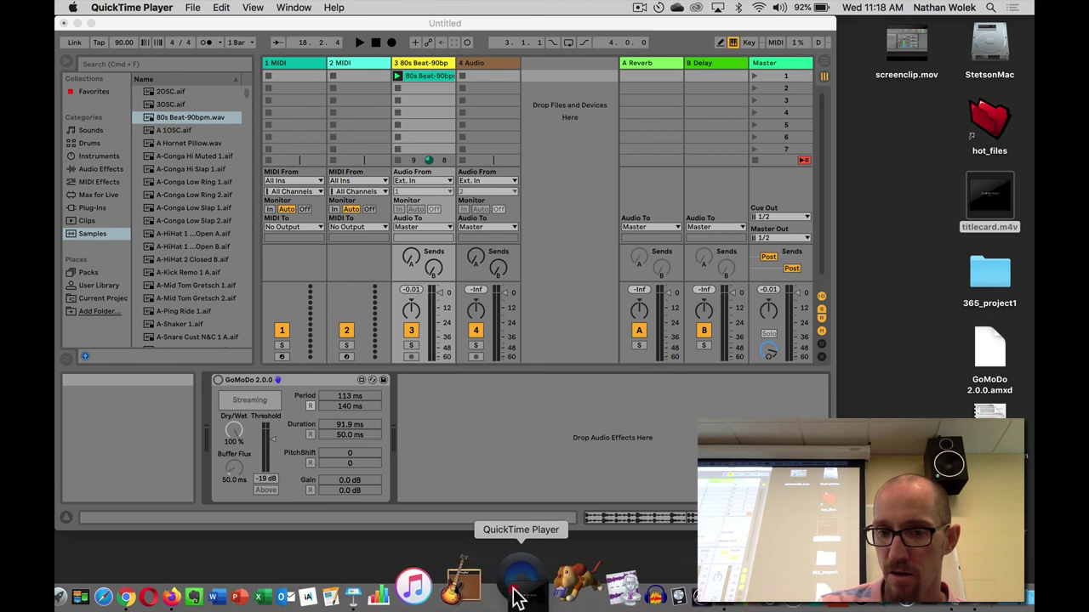
mouse_move(990, 200)
mouse_down()
mouse_move(821, 228)
mouse_move(979, 195)
mouse_up()
Switch to Live and quit it without saving the changes to the untitled set
click(672, 33)
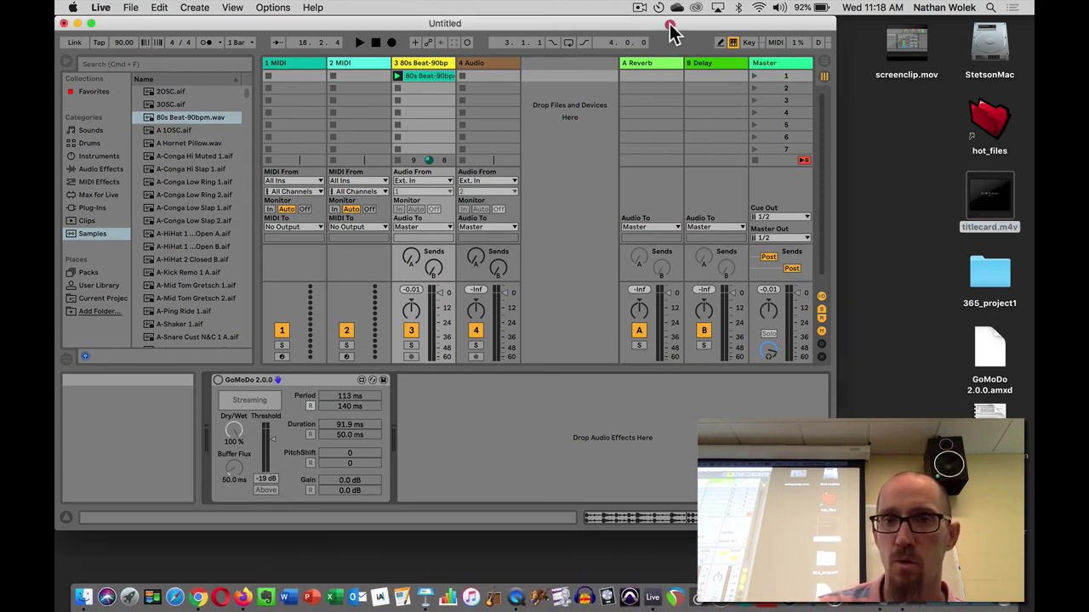
key(super+q)
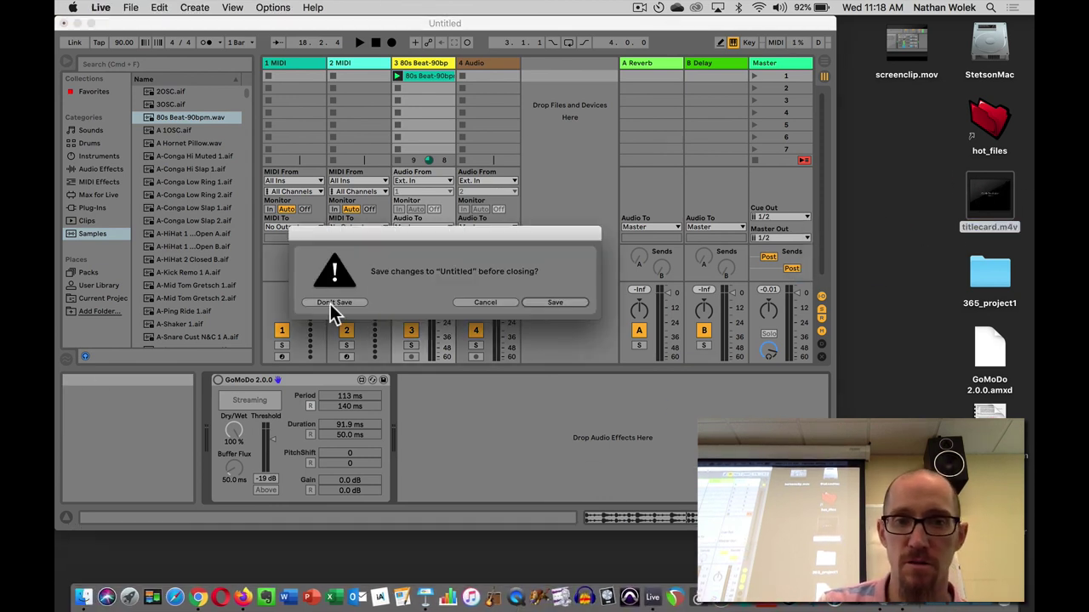
click(333, 303)
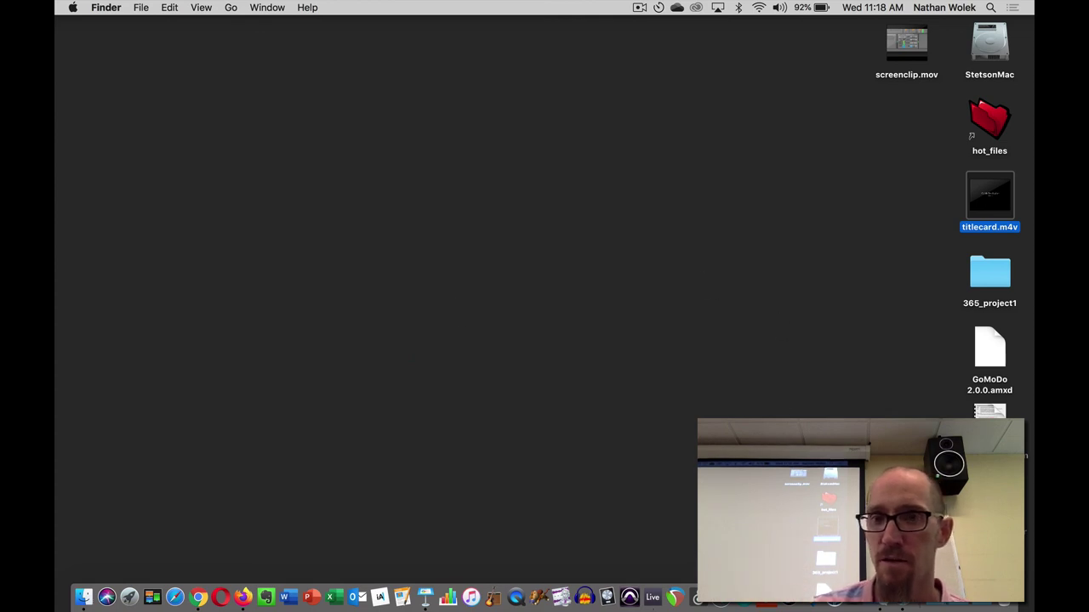
Open titlecard.m4v in QuickTime Player and add screenclip.mov from the Desktop to the end of it
drag(984, 194, 516, 593)
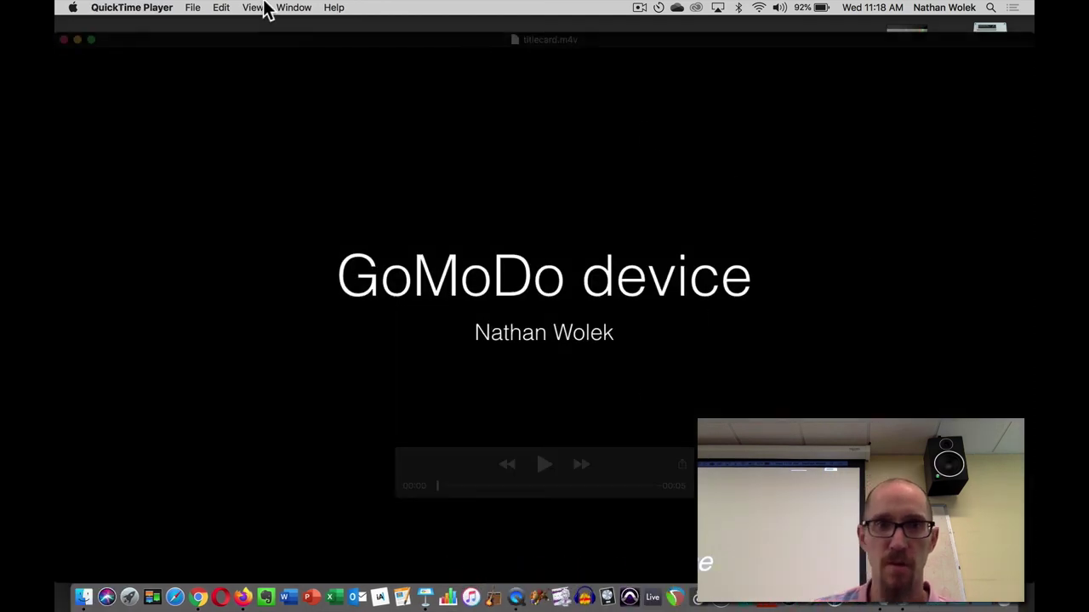
click(368, 15)
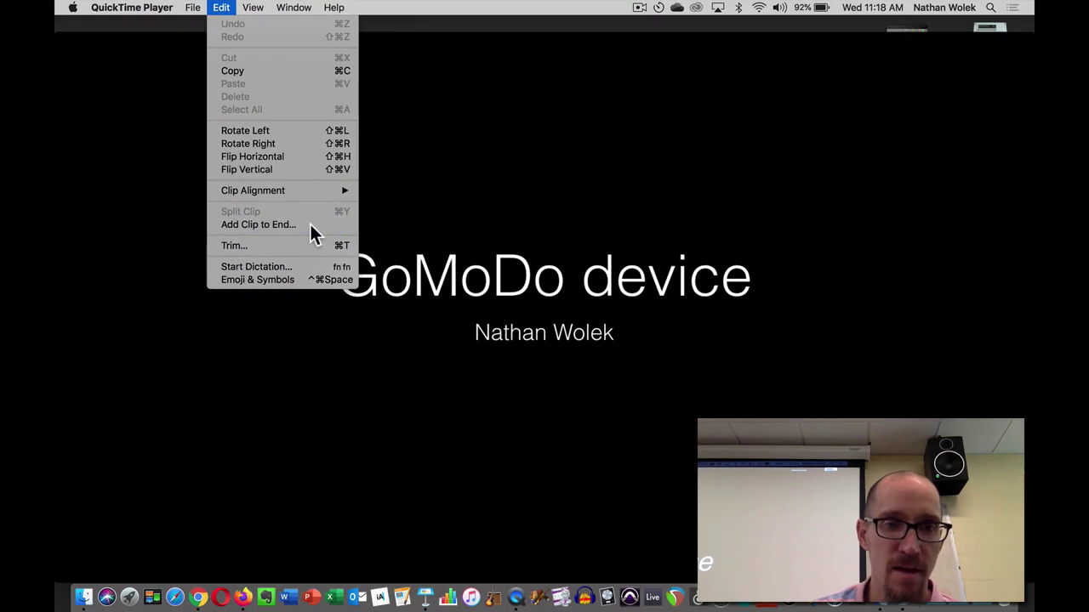
click(536, 423)
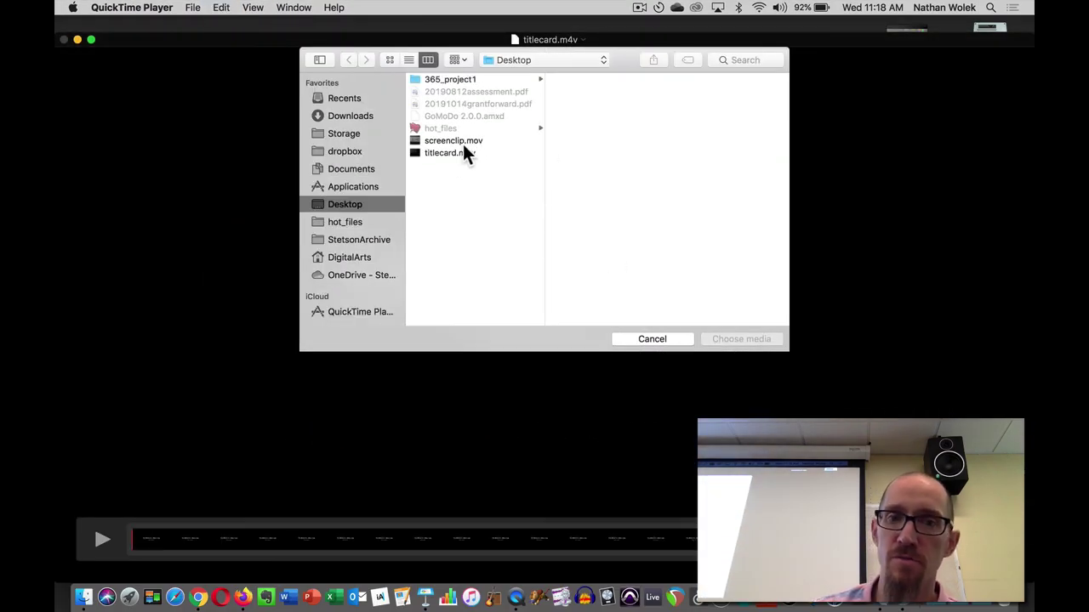
click(474, 142)
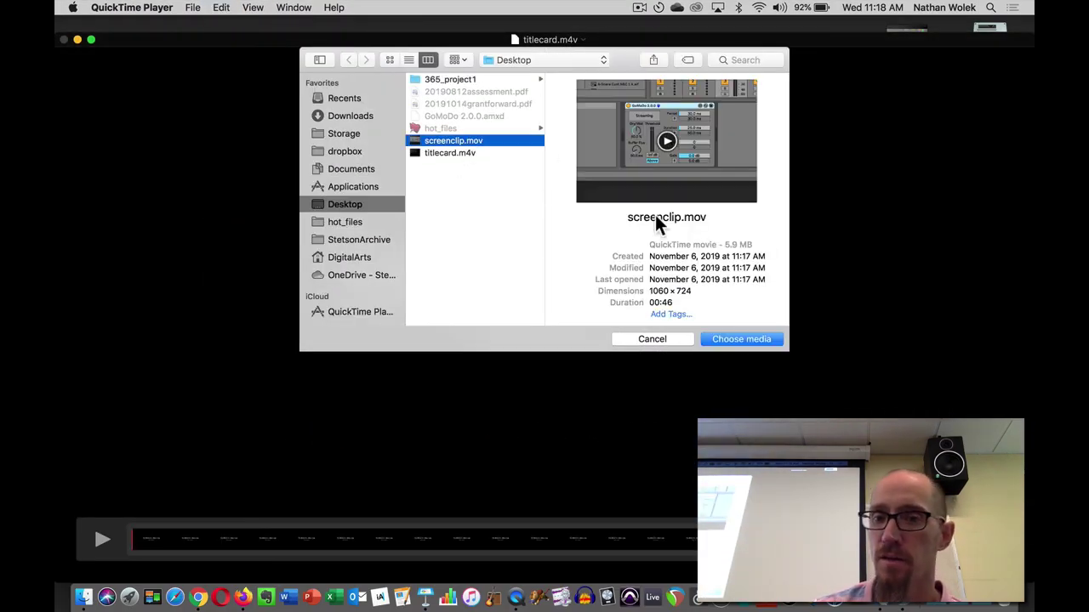
click(740, 340)
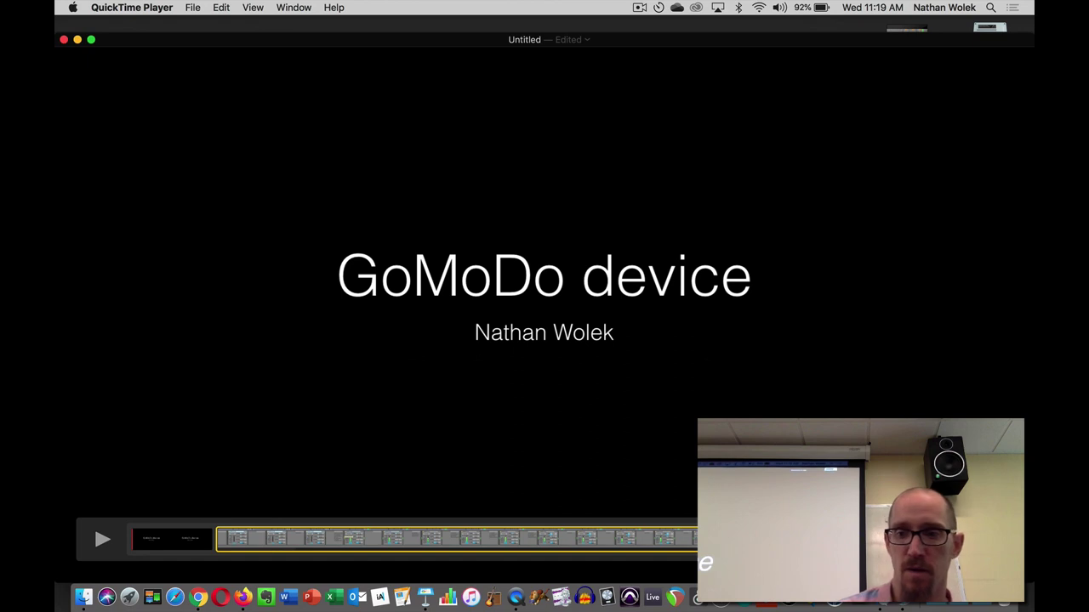
key(Return)
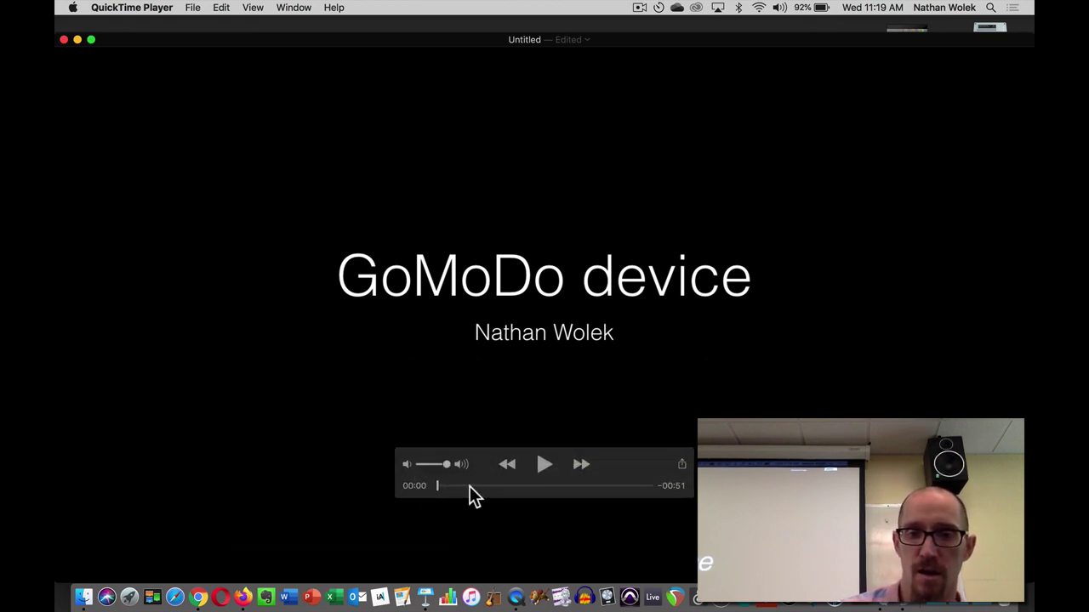
Play the combined movie at a slightly lower system volume, pause it, and scrub back to 00:21 to check the edit
click(545, 468)
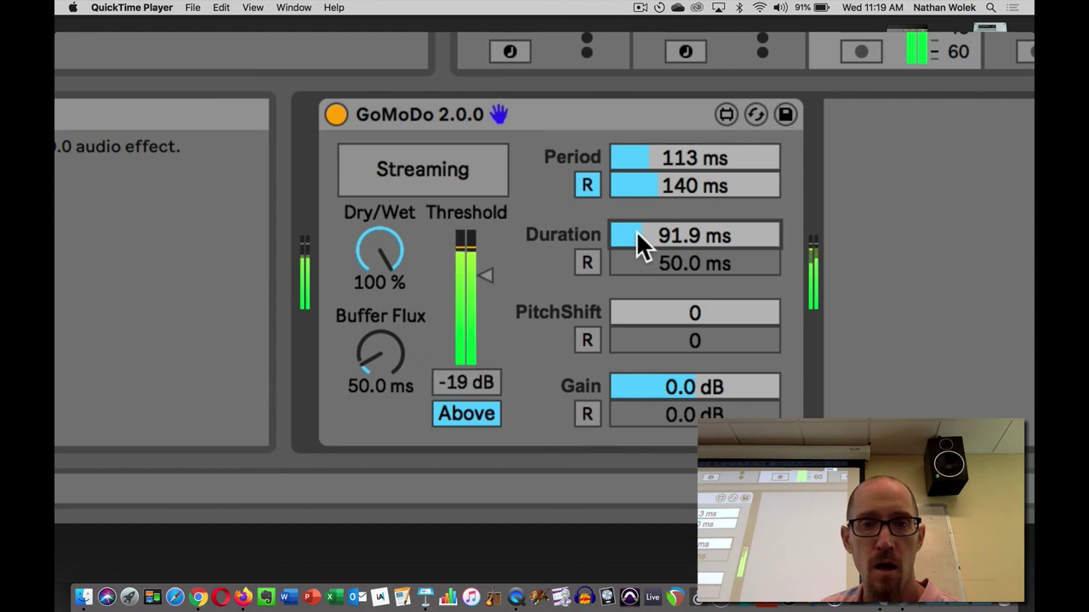
key(XF86AudioLowerVolume)
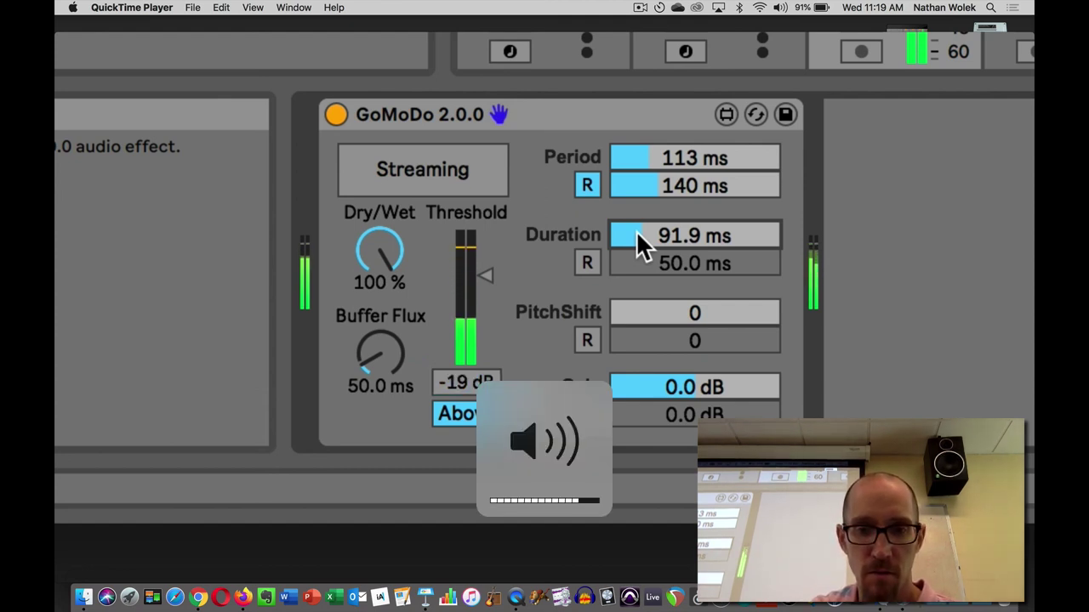
mouse_move(838, 251)
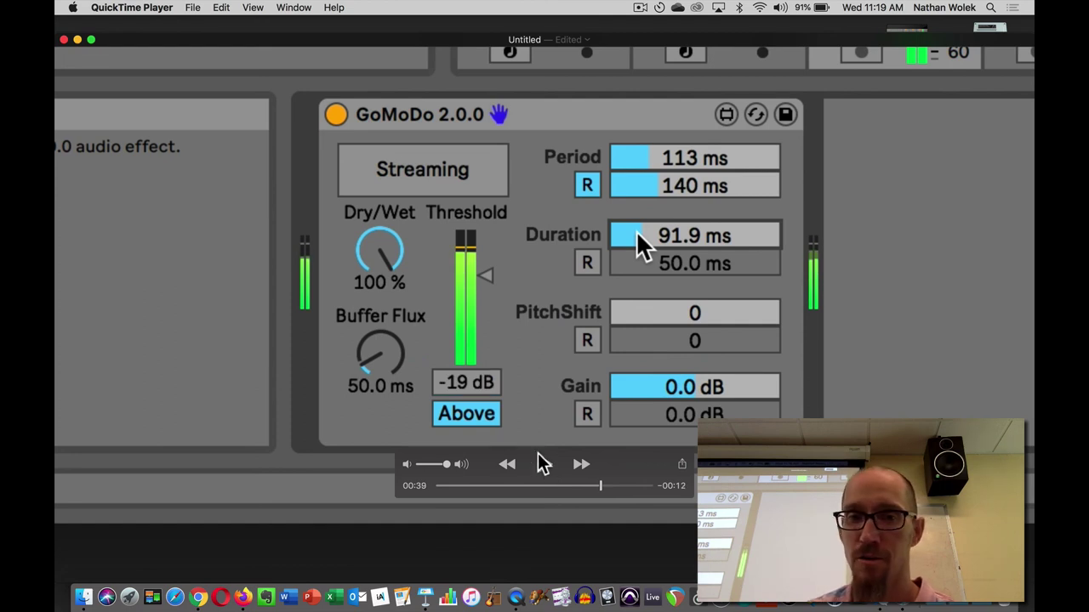
click(543, 463)
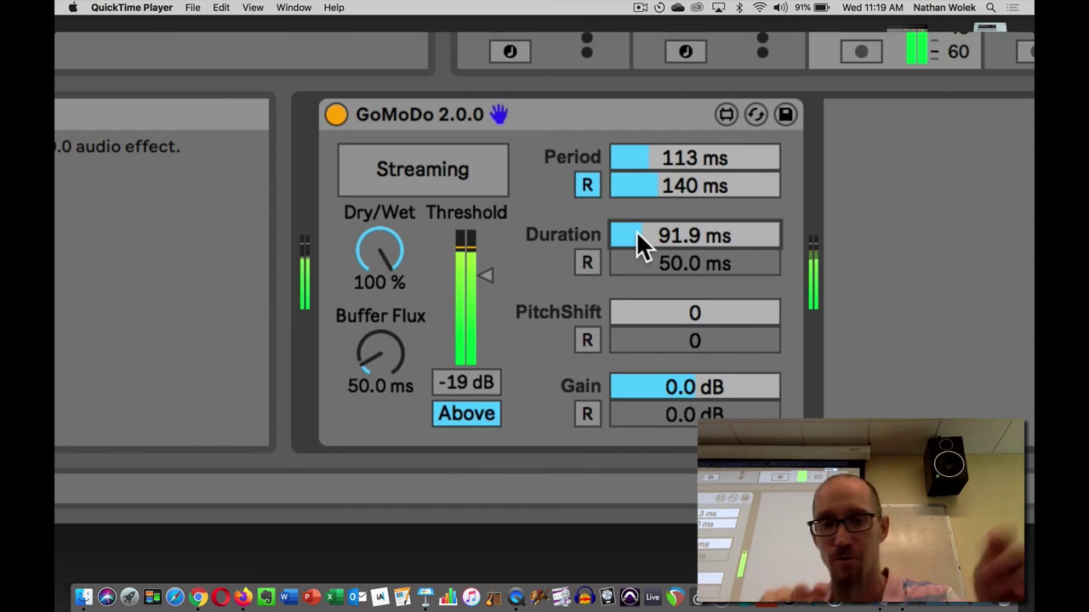
mouse_move(514, 136)
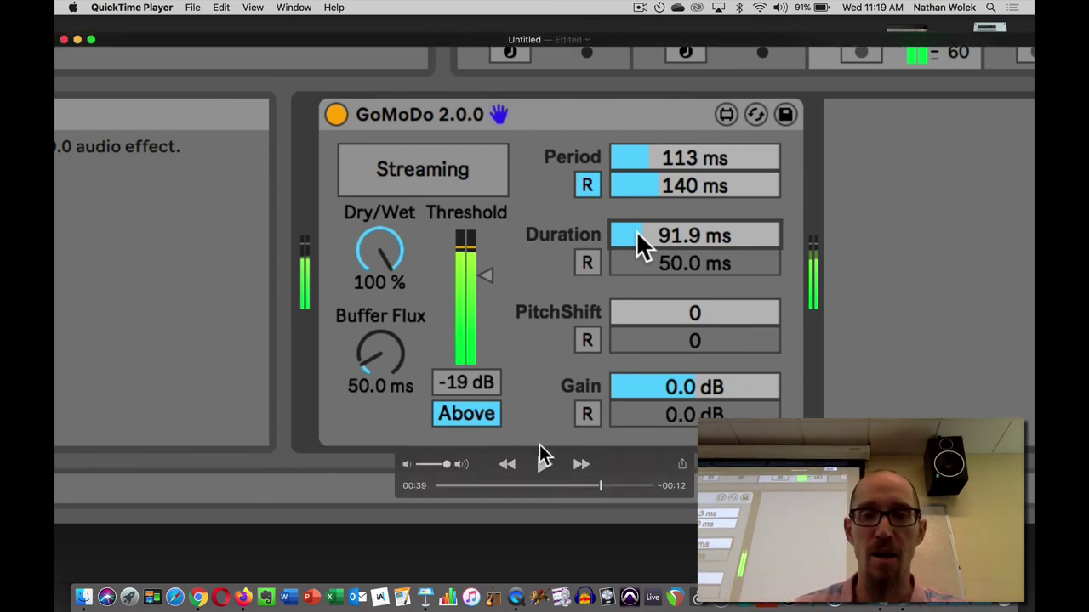
drag(601, 488, 525, 503)
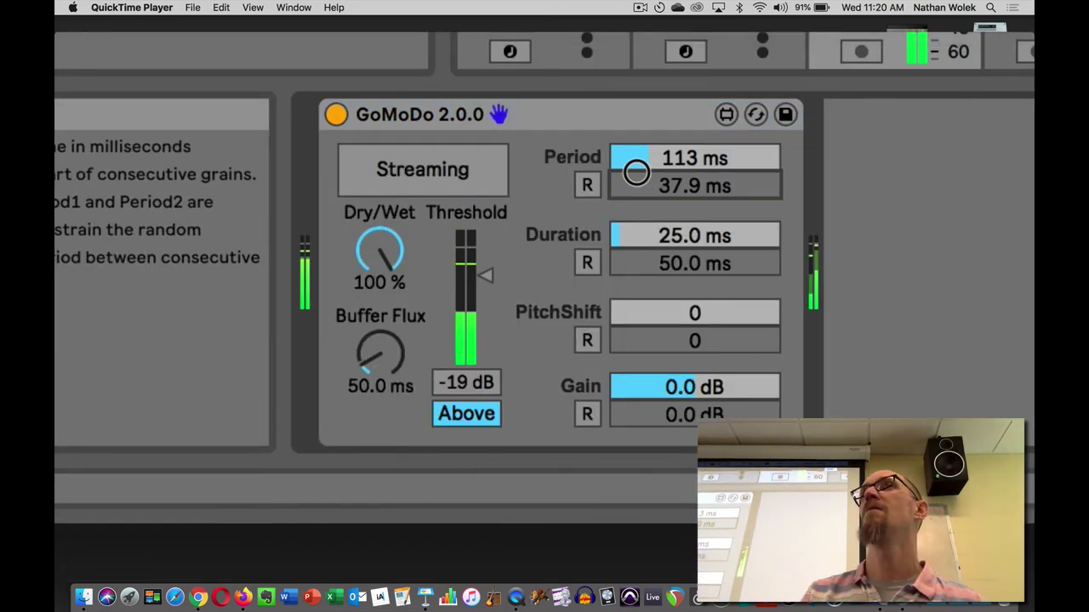
mouse_move(525, 501)
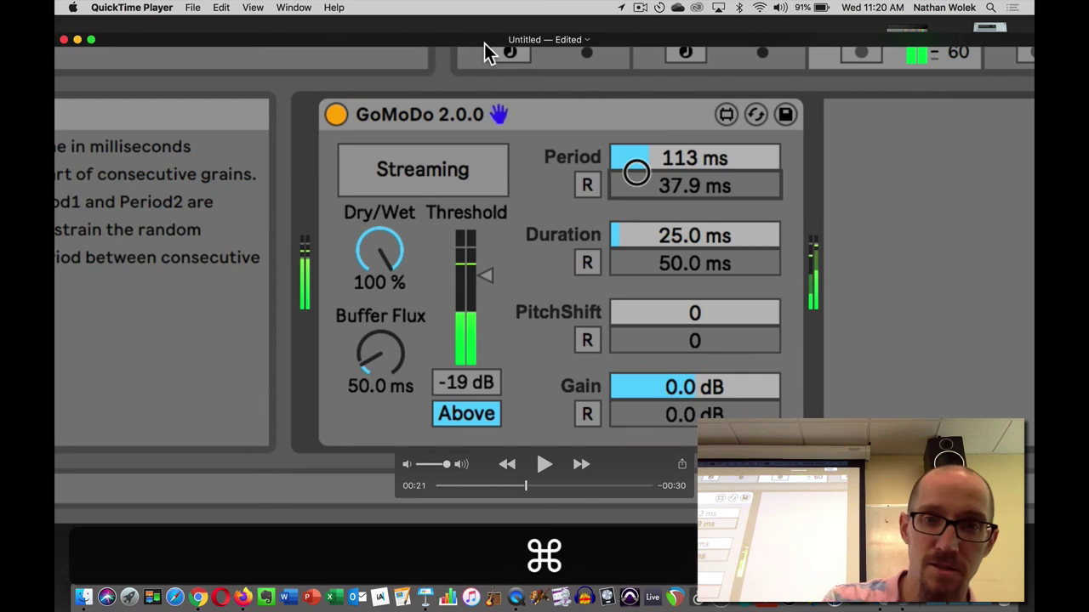
Export the combined movie at 1080p to the Desktop as p2demo.mov
key(super+s)
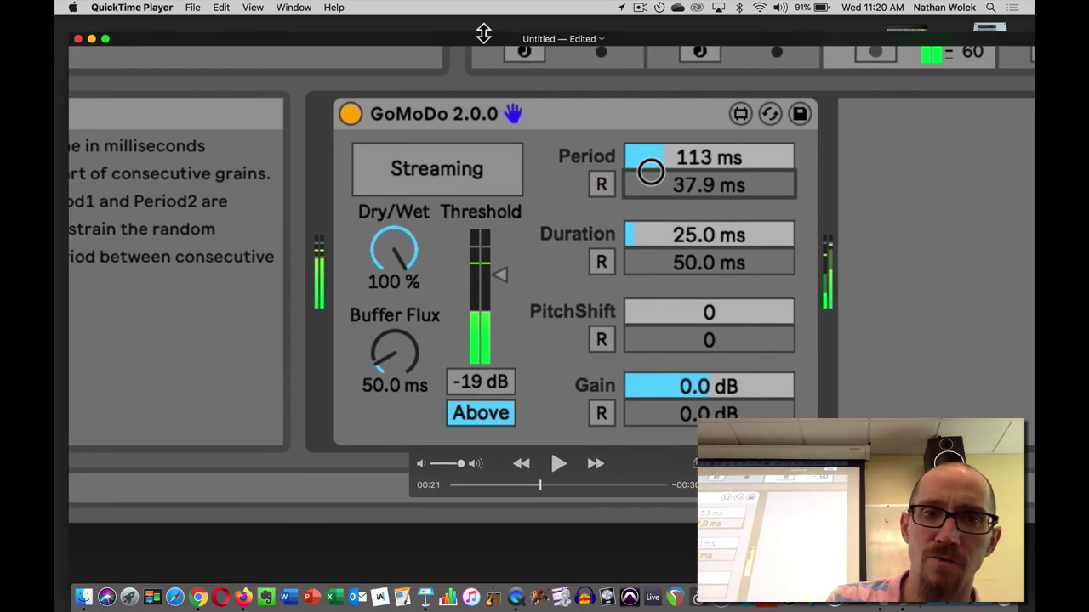
click(193, 7)
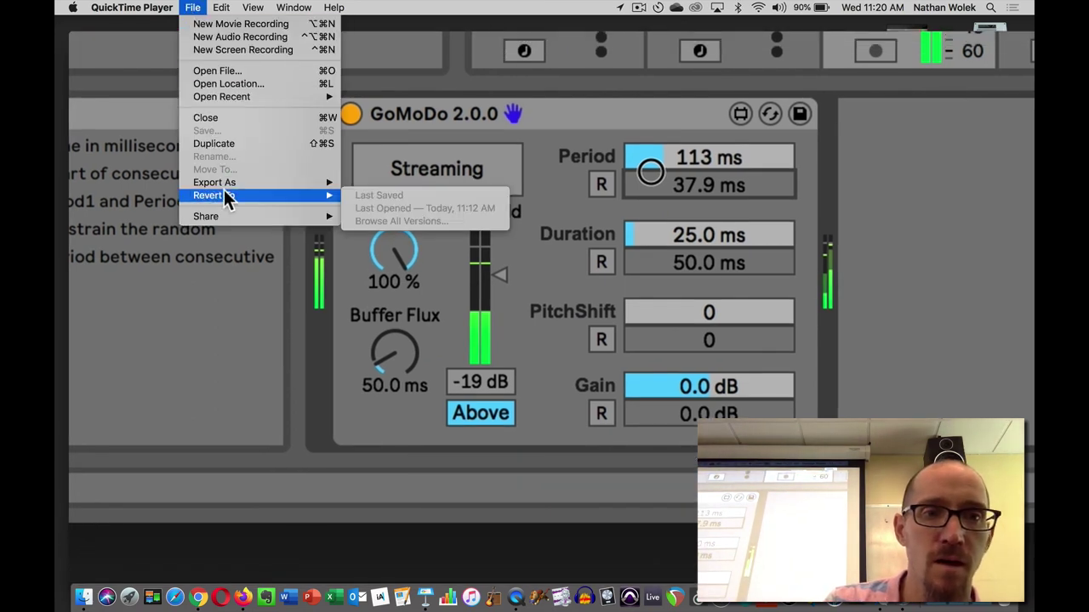
mouse_move(227, 184)
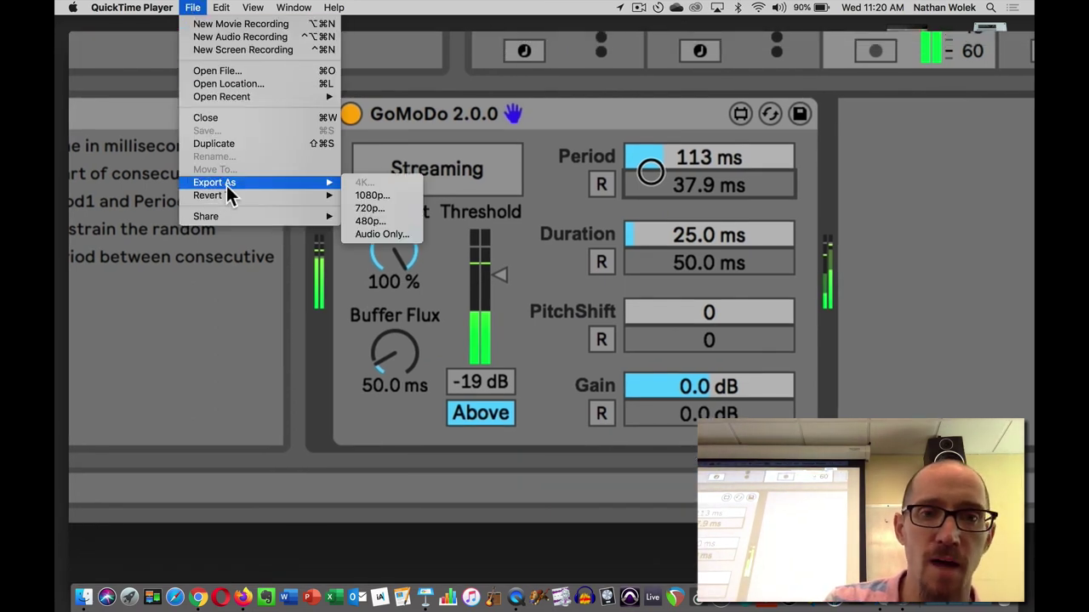
click(405, 201)
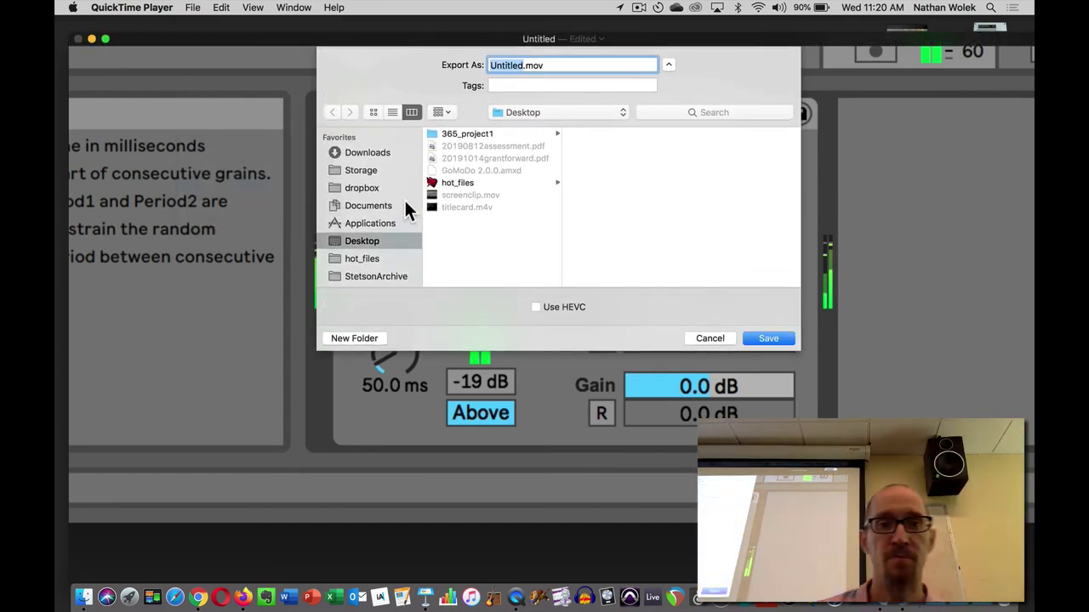
text(p2)
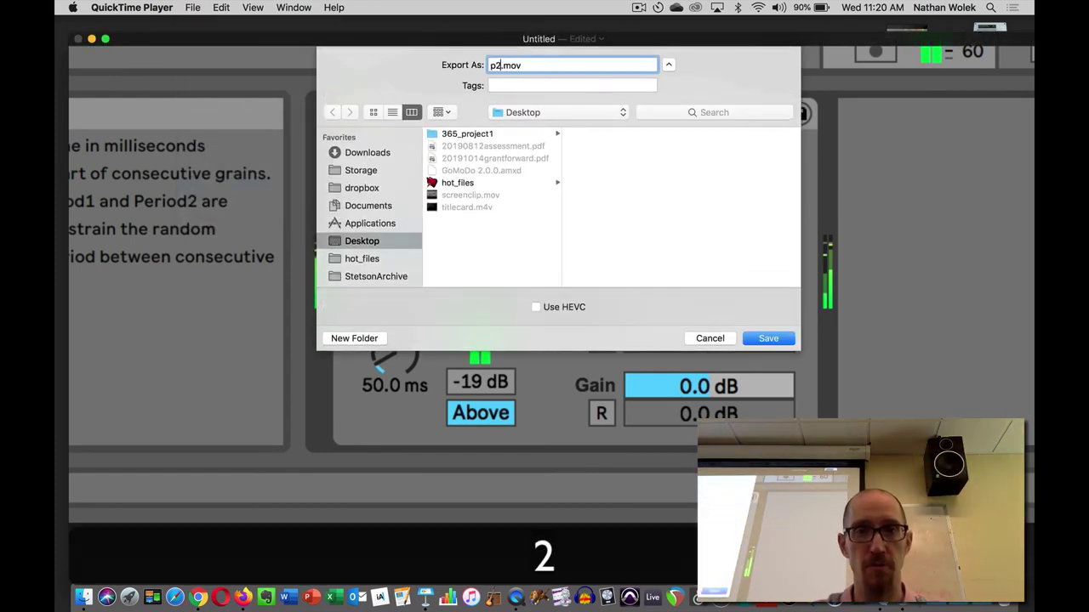
text(demo)
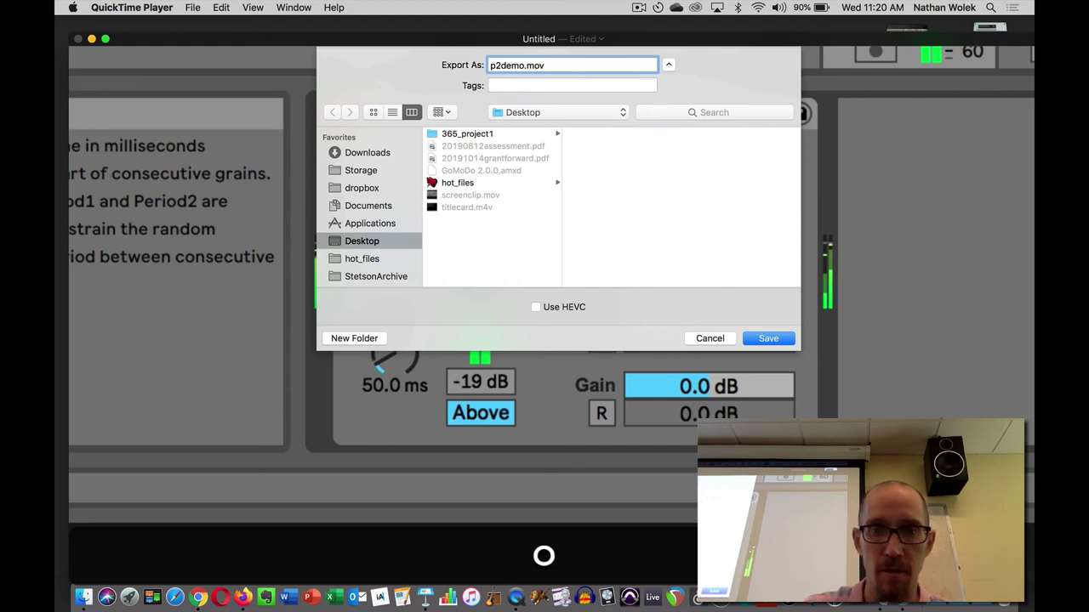
key(Return)
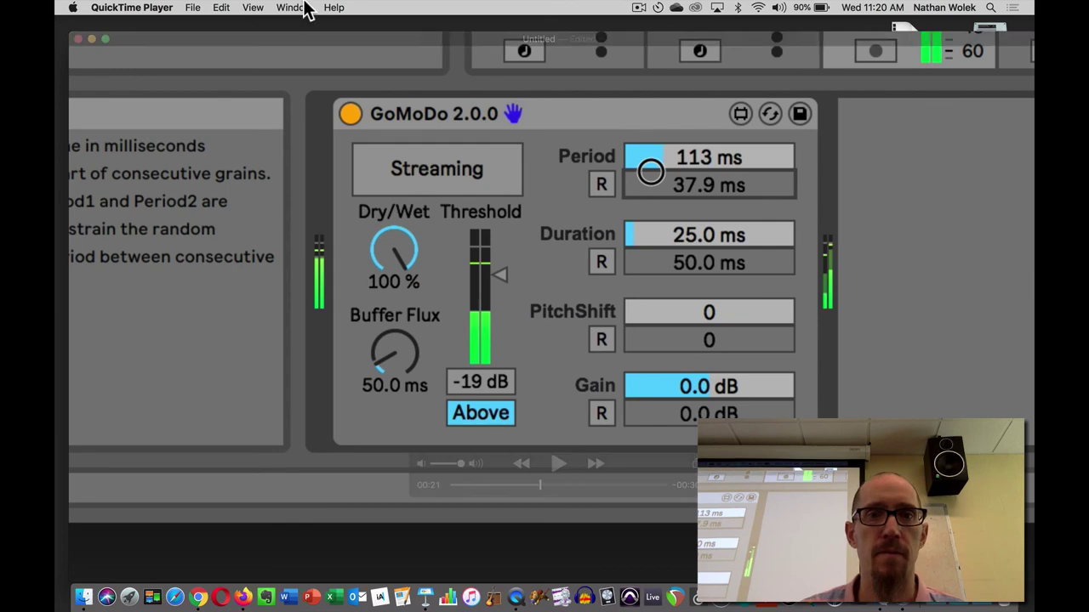
Close the untitled combined movie and delete it instead of keeping it as a new document
key(super+s)
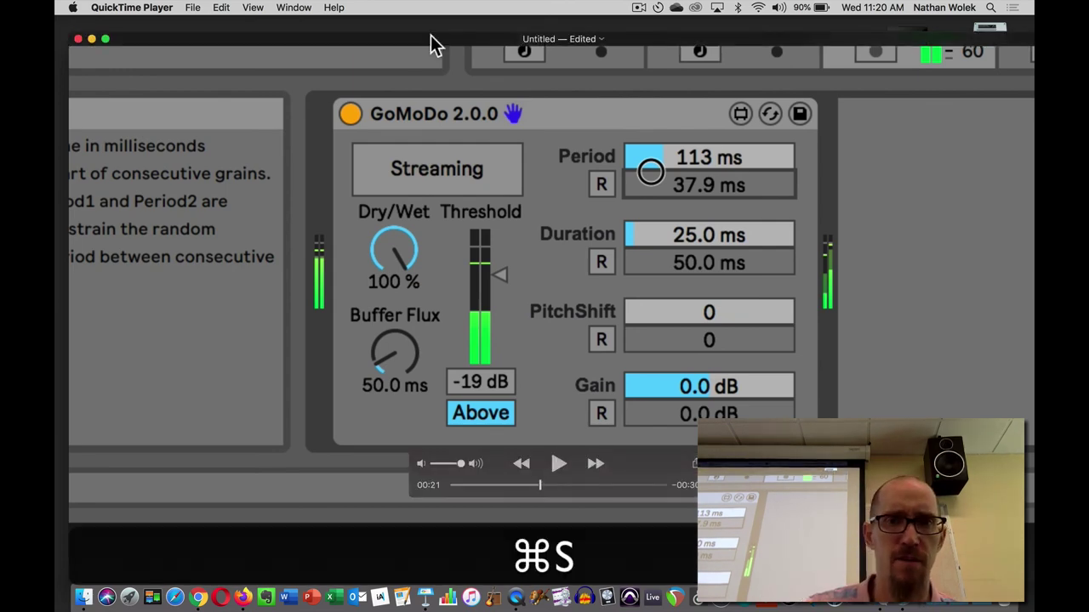
key(super+w)
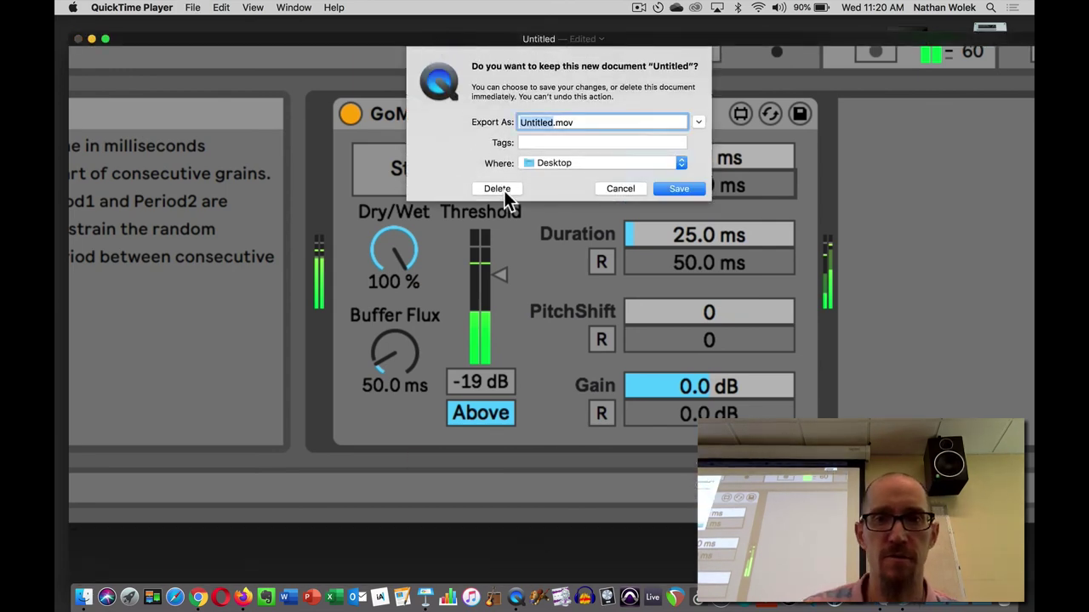
click(504, 190)
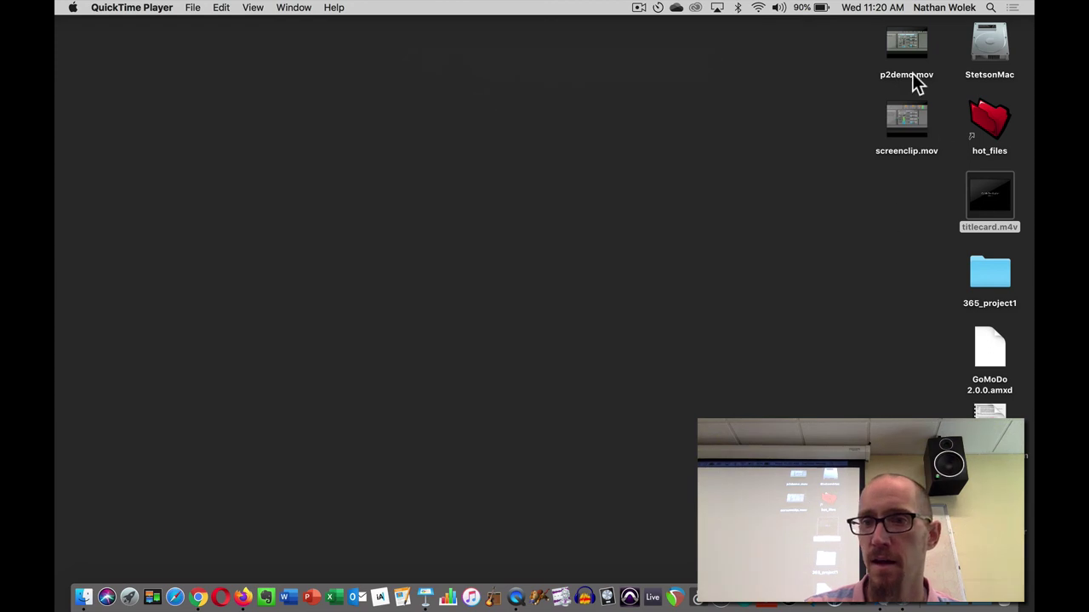
Open p2demo.mov from the desktop, play a moment from 00:30 to check the export, and close it
double_click(918, 47)
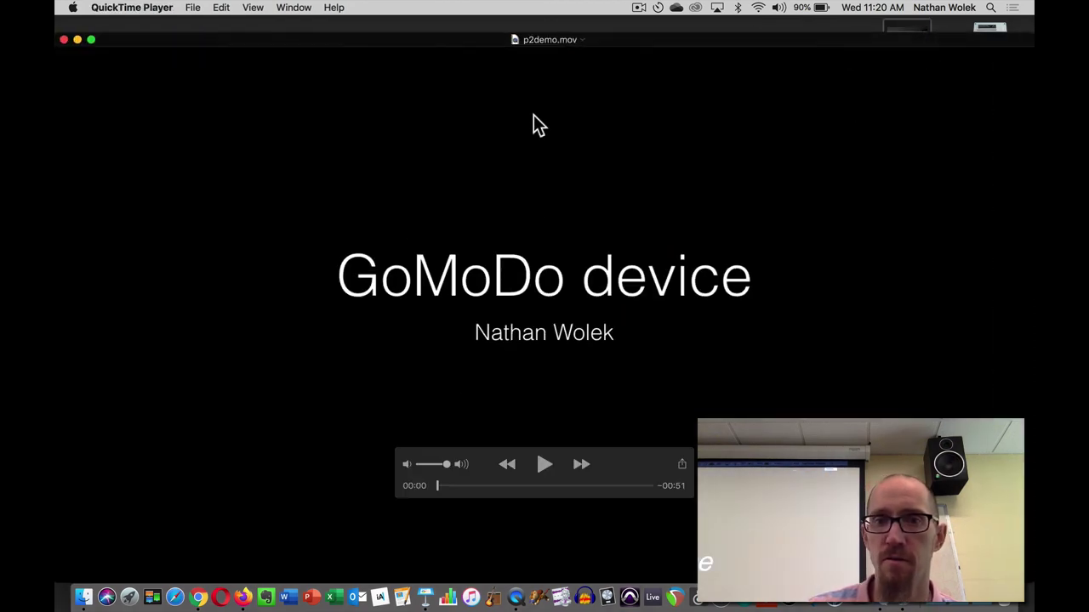
drag(450, 485, 563, 487)
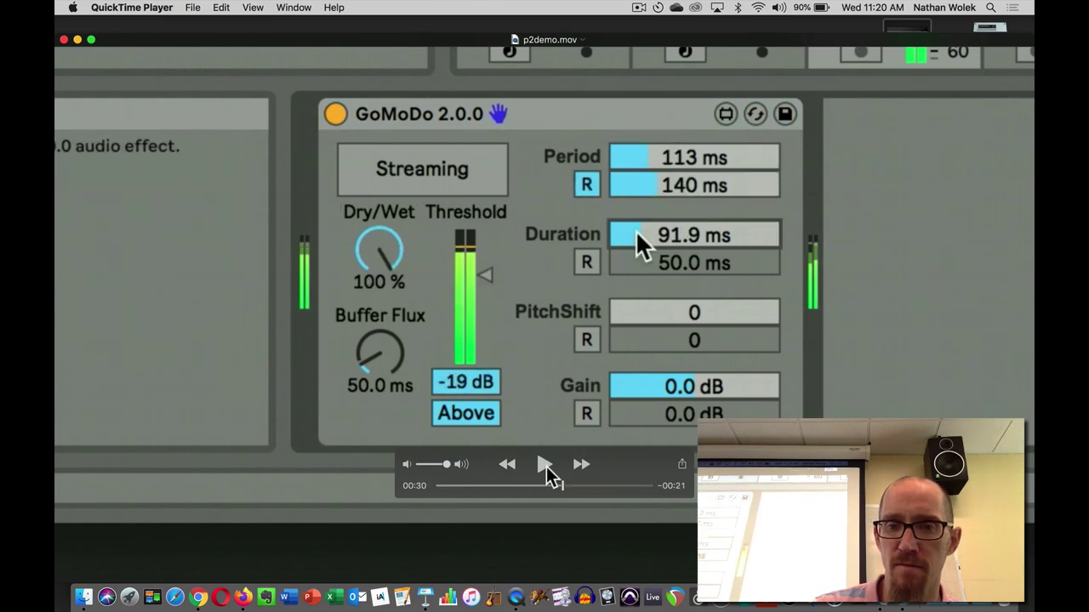
click(544, 465)
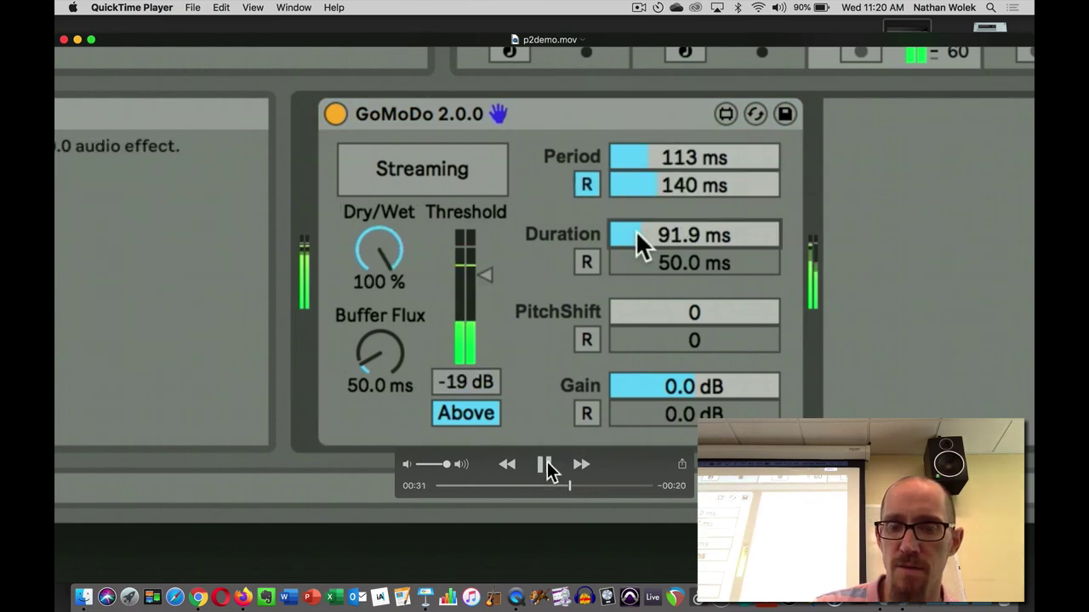
click(545, 465)
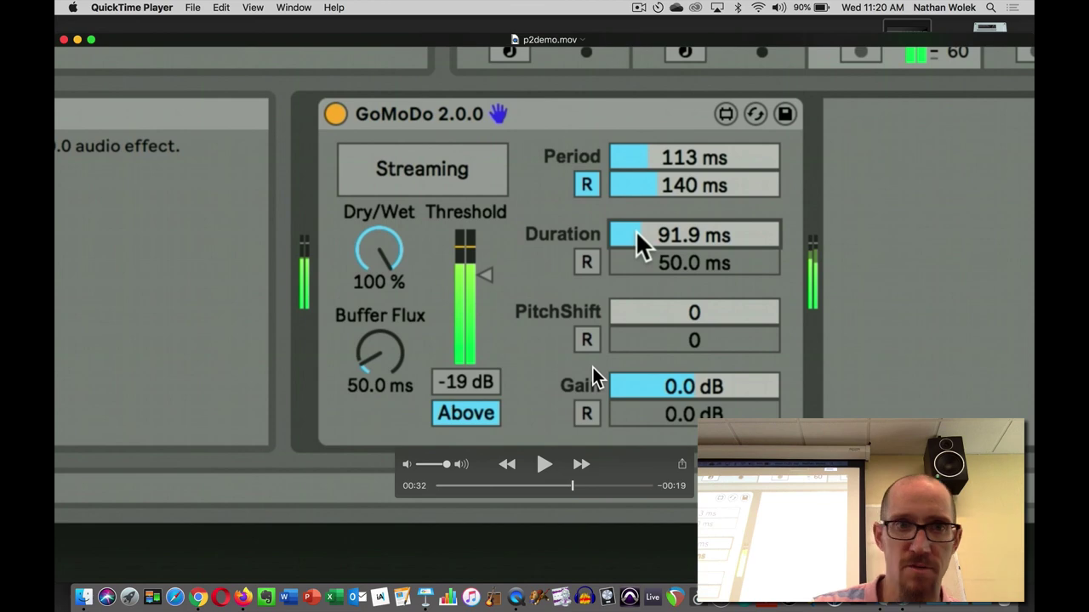
click(64, 40)
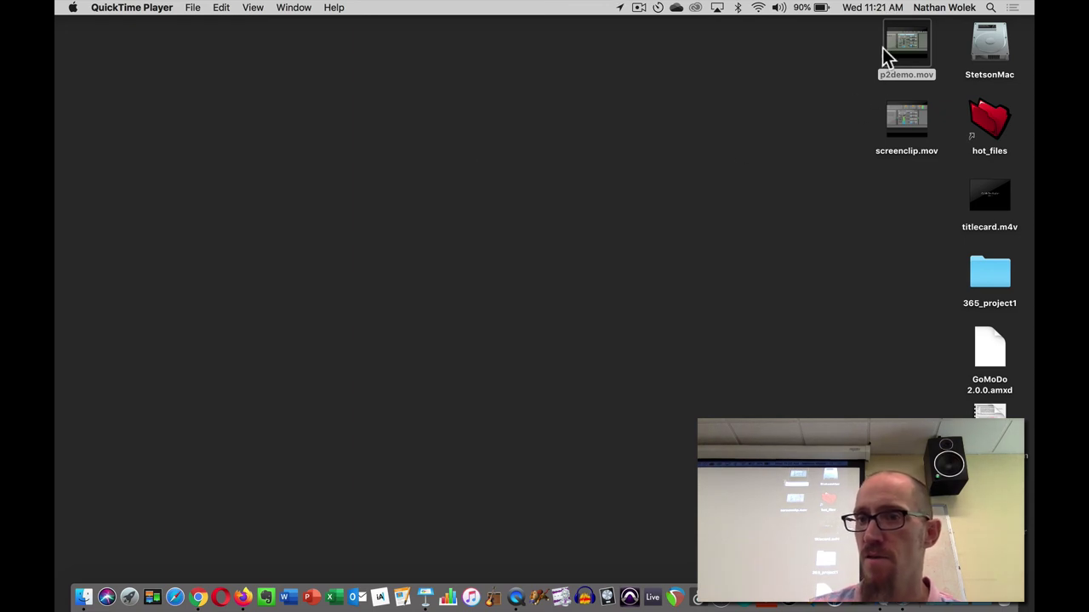
drag(889, 49, 688, 116)
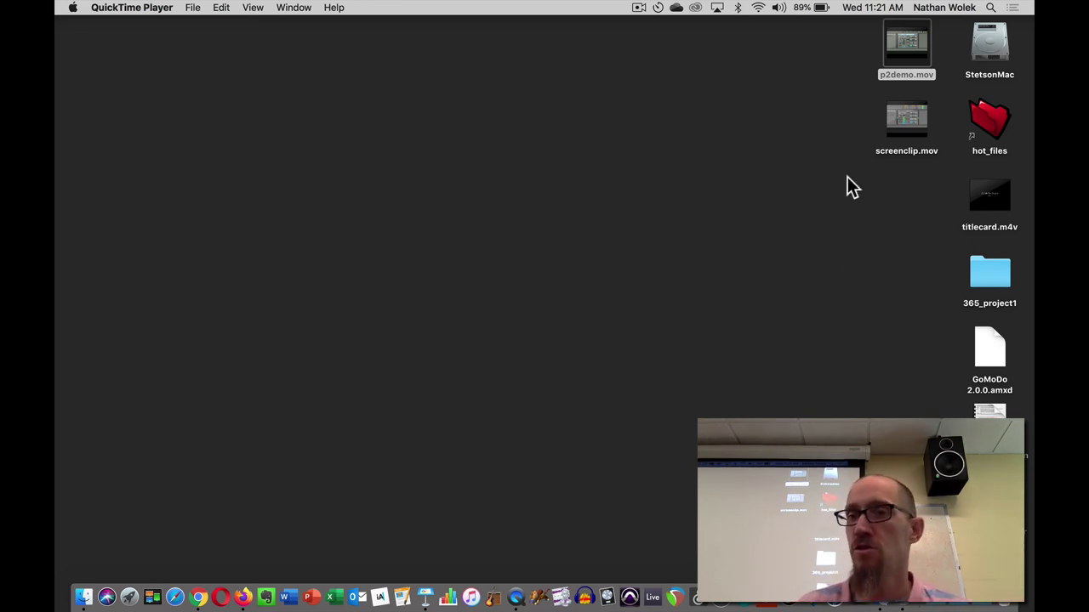
drag(900, 43, 779, 61)
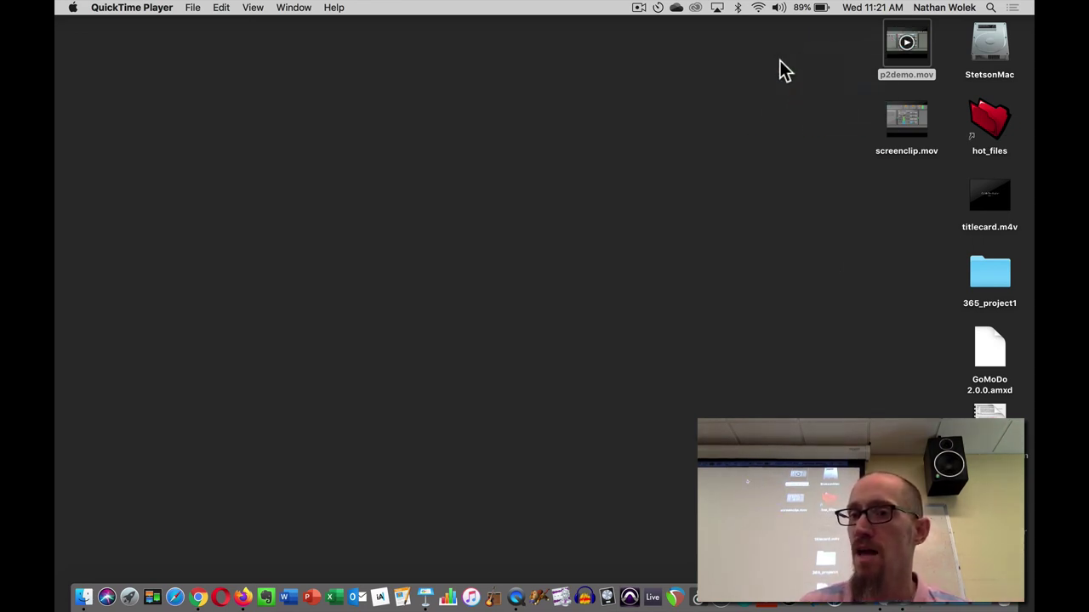